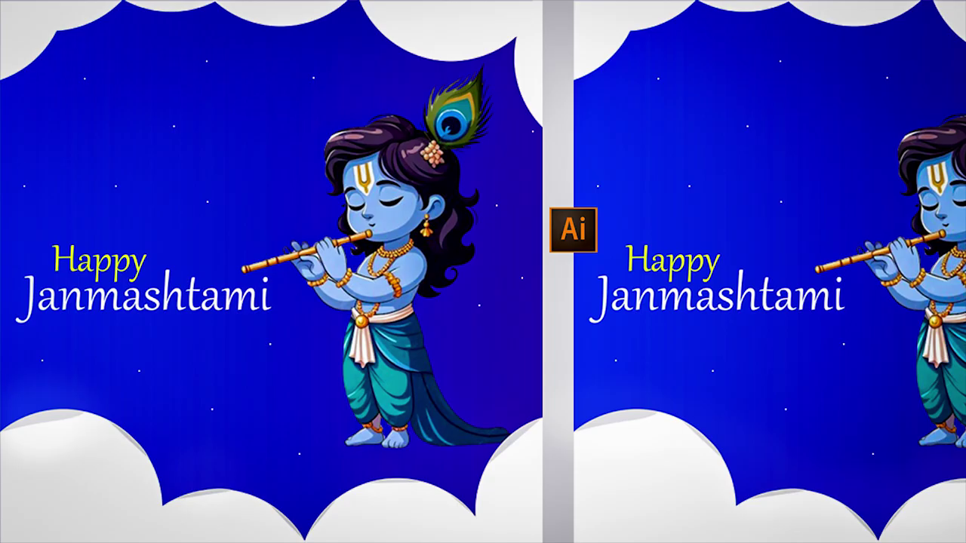
Drag out a 1200 x 1200 px square covering the artboard as the poster background.
left_click_drag(323, 151, 580, 410)
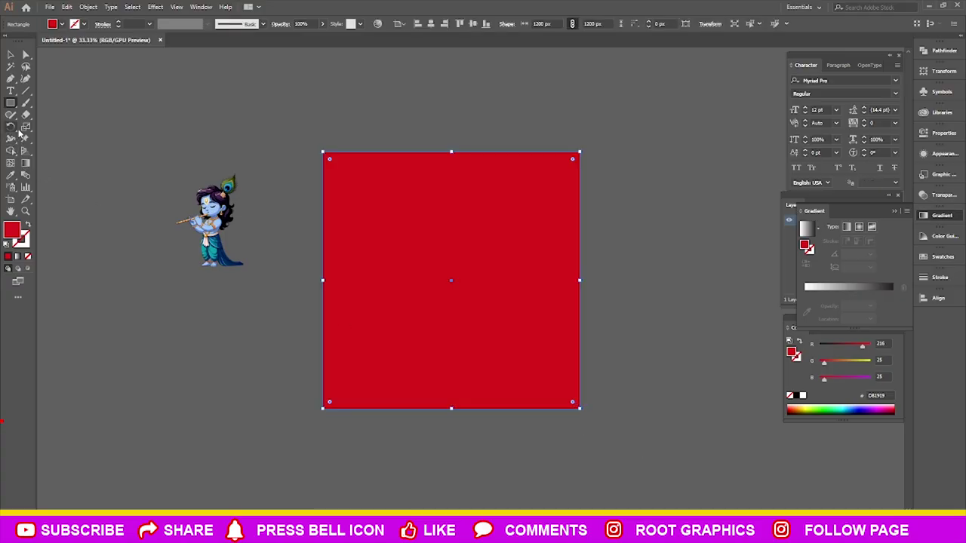
Apply a default gradient fill to the square and open its left stop's colour settings.
left_click(27, 163)
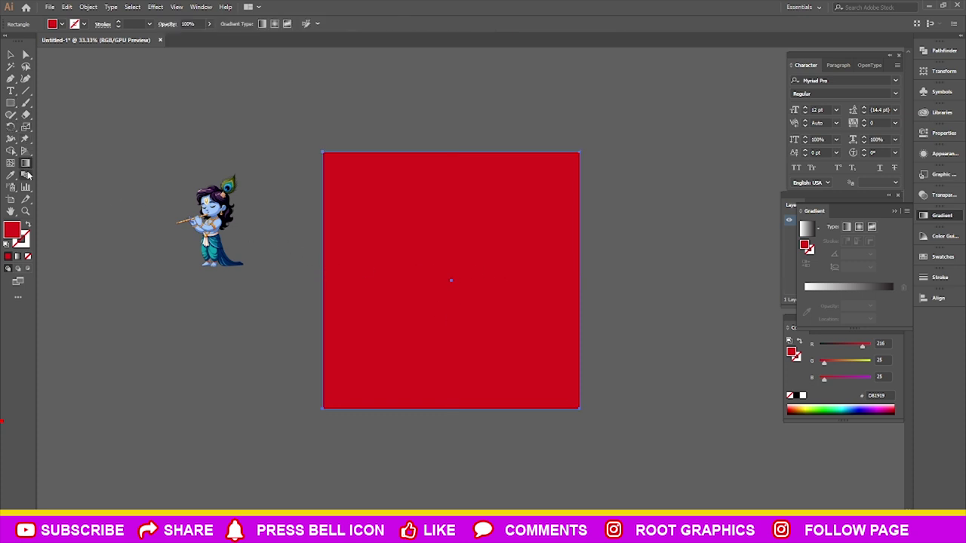
left_click(410, 259)
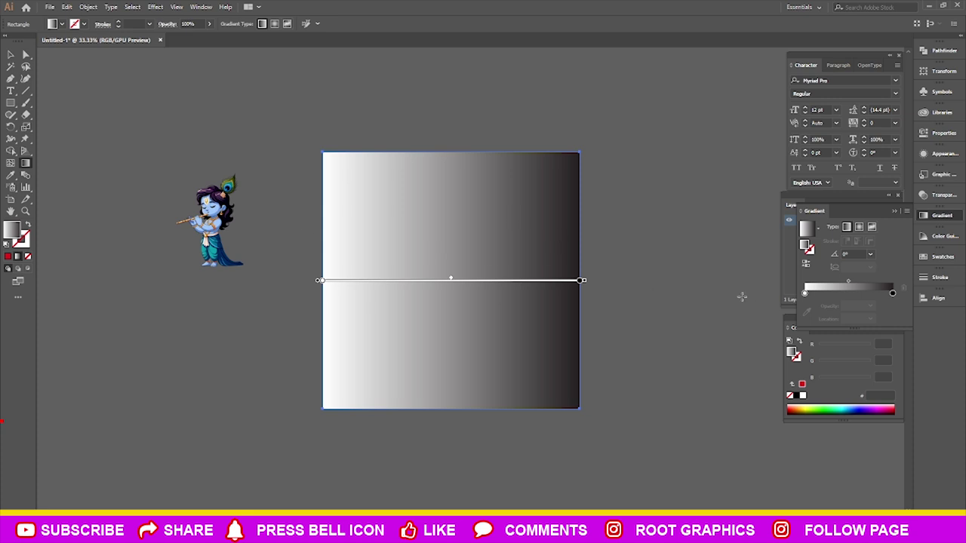
left_click(320, 281)
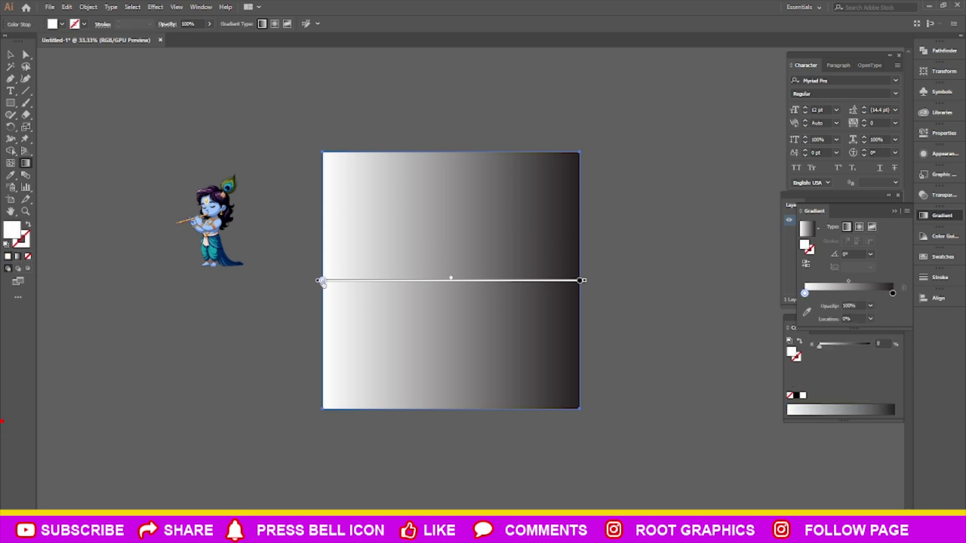
double_click(805, 292)
key("Escape")
double_click(806, 294)
Set the left gradient stop to violet-blue 4D15FF using RGB sliders.
left_click(763, 330)
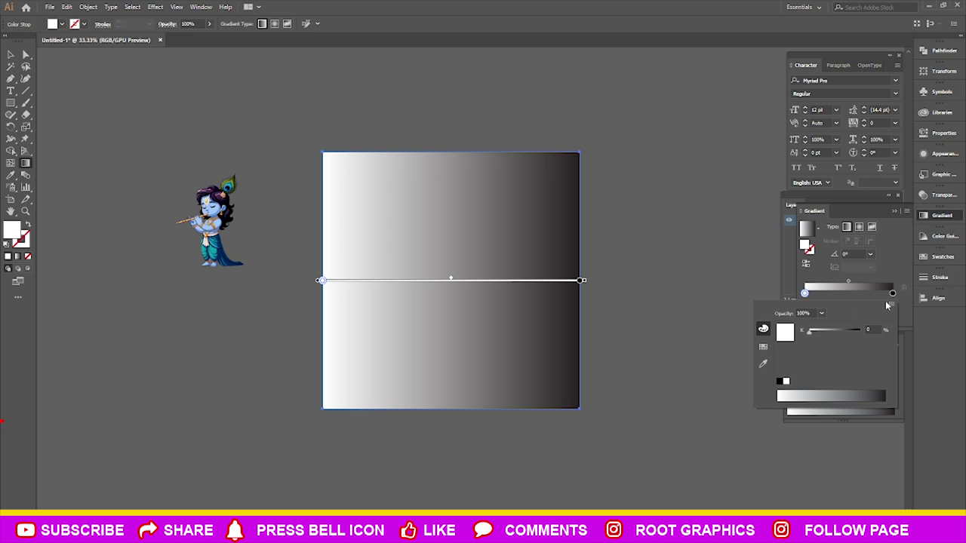
left_click(890, 305)
left_click(830, 319)
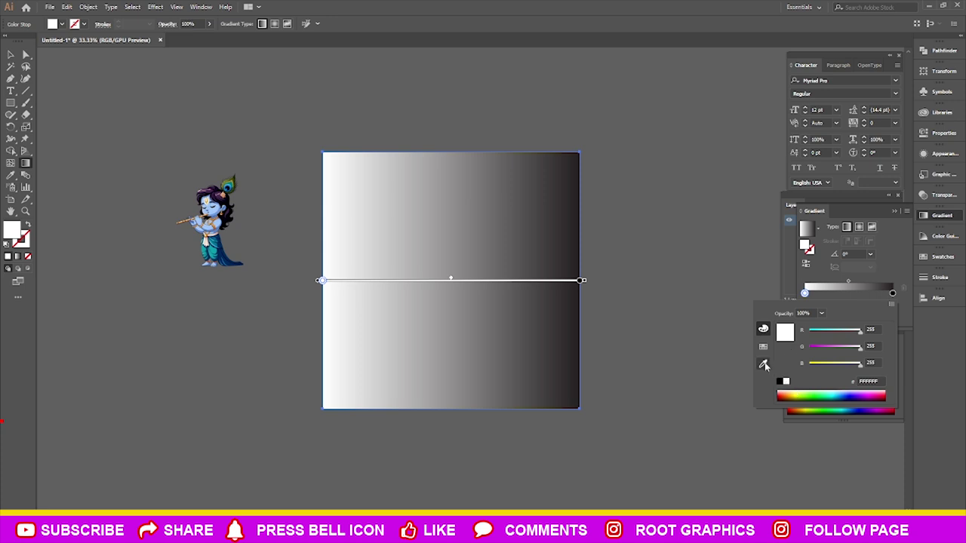
left_click(874, 393)
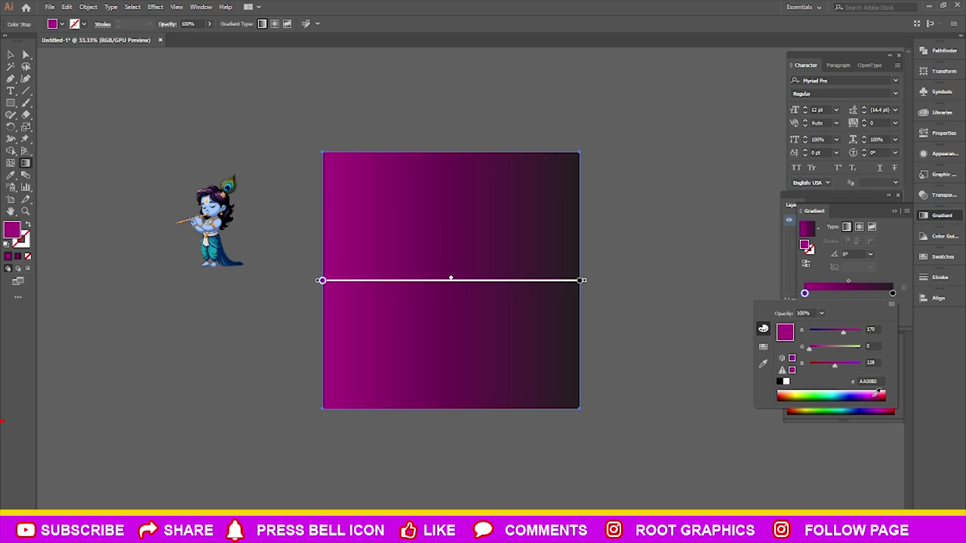
left_click_drag(877, 391, 870, 391)
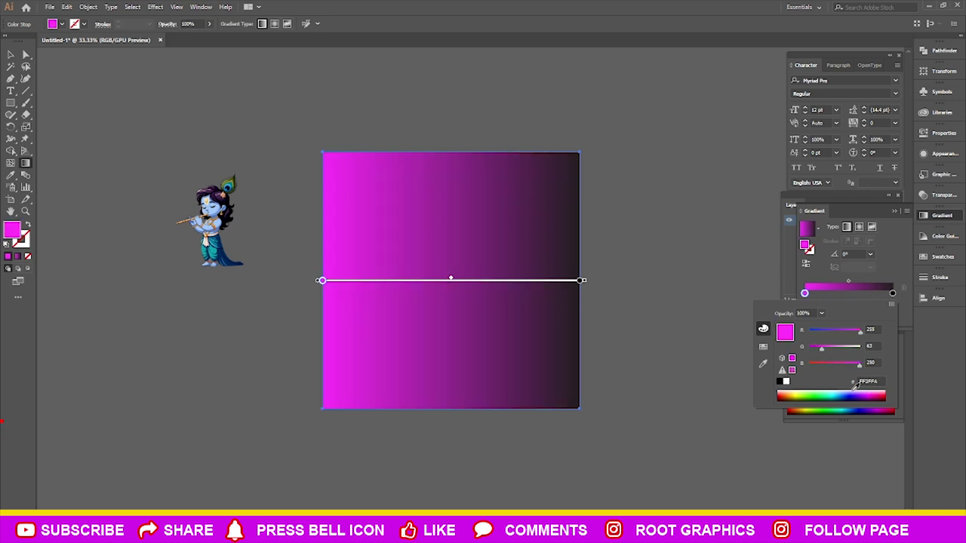
left_click_drag(865, 392, 853, 388)
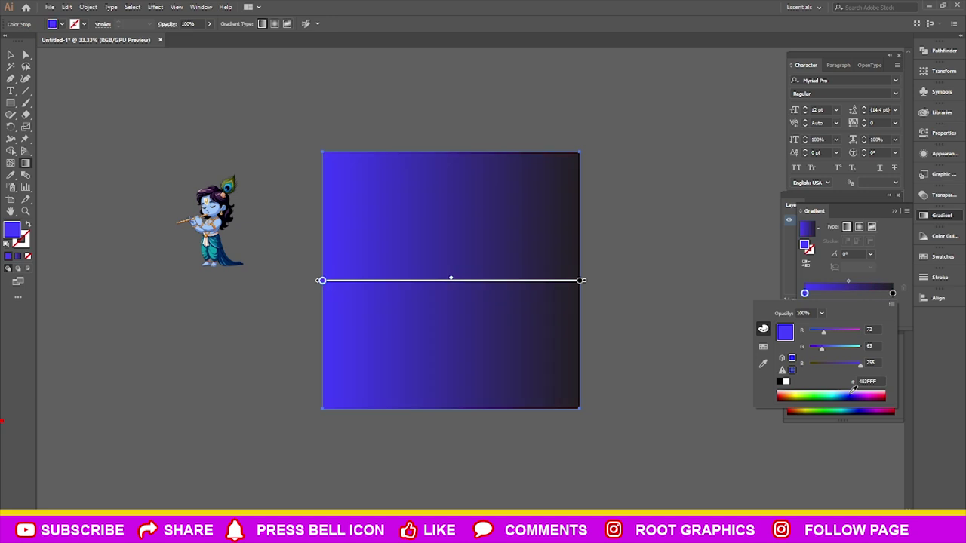
left_click_drag(857, 390, 857, 391)
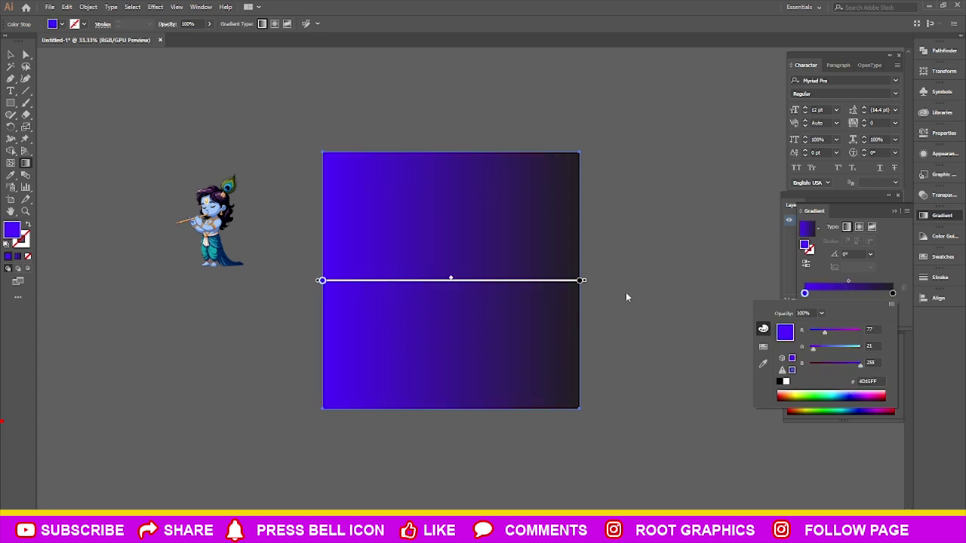
left_click(582, 281)
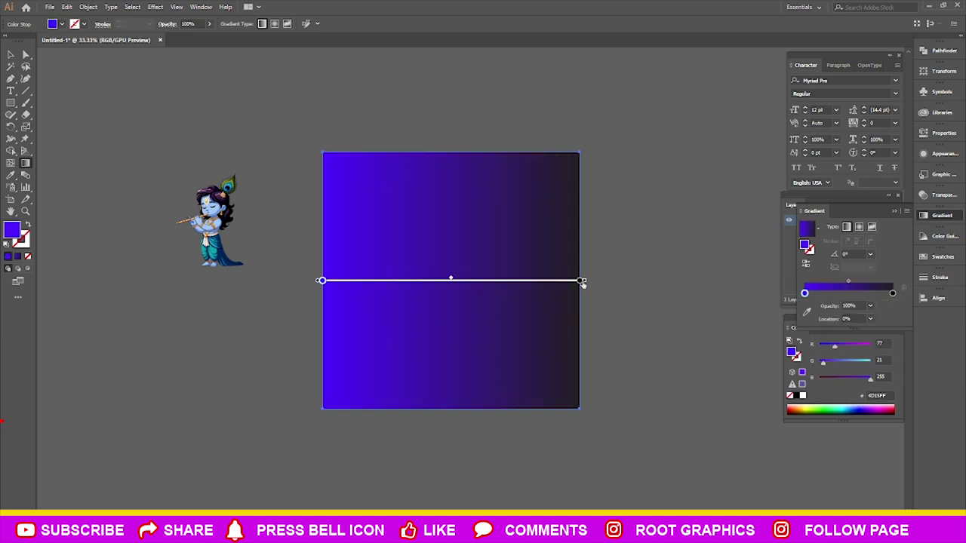
left_click(836, 362)
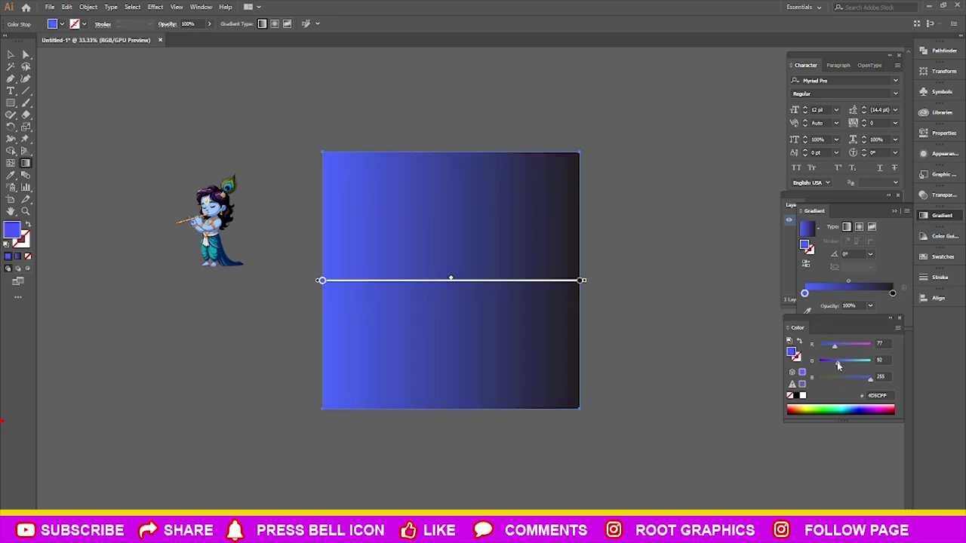
key("ctrl+z")
key("ctrl+z")
key("ctrl+z")
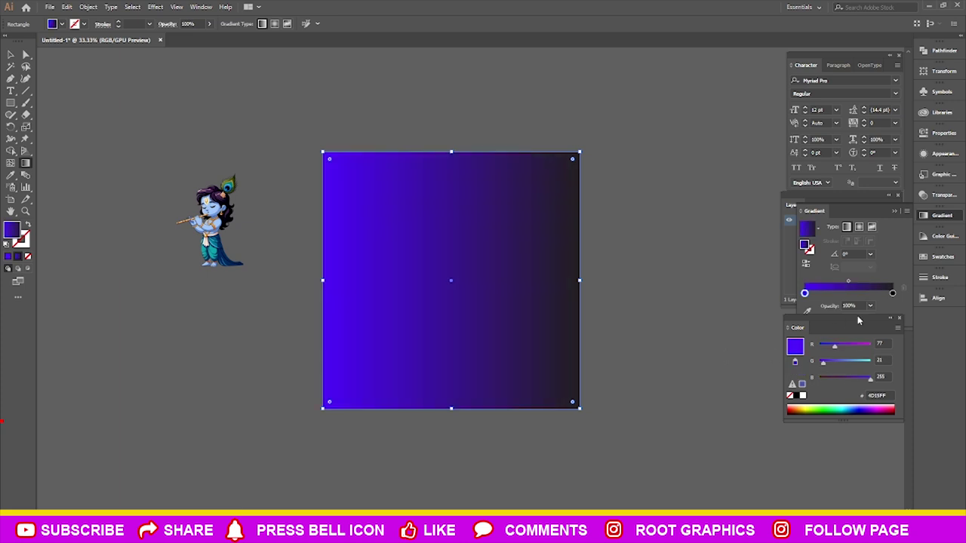
Tint the right gradient stop a deep violet using RGB sliders.
left_click(892, 294)
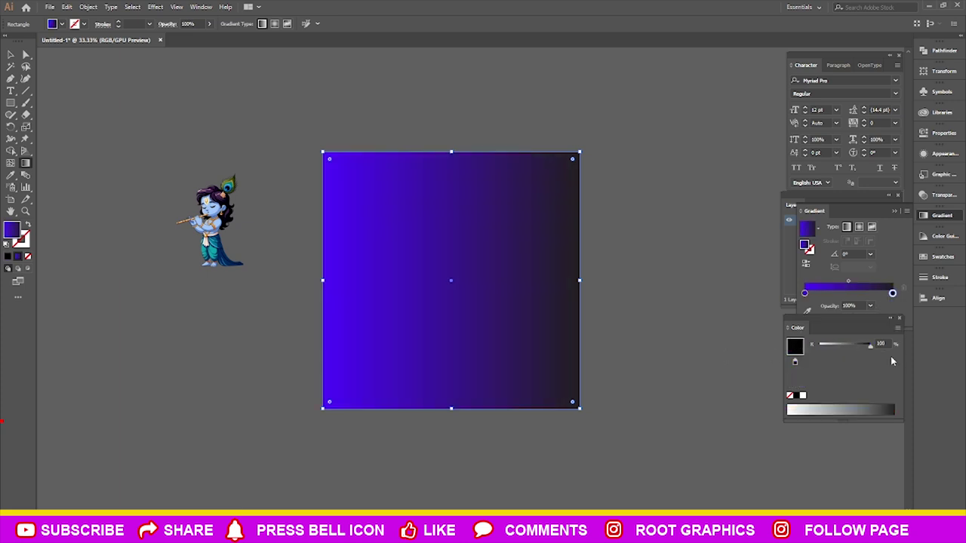
left_click(897, 328)
left_click(805, 357)
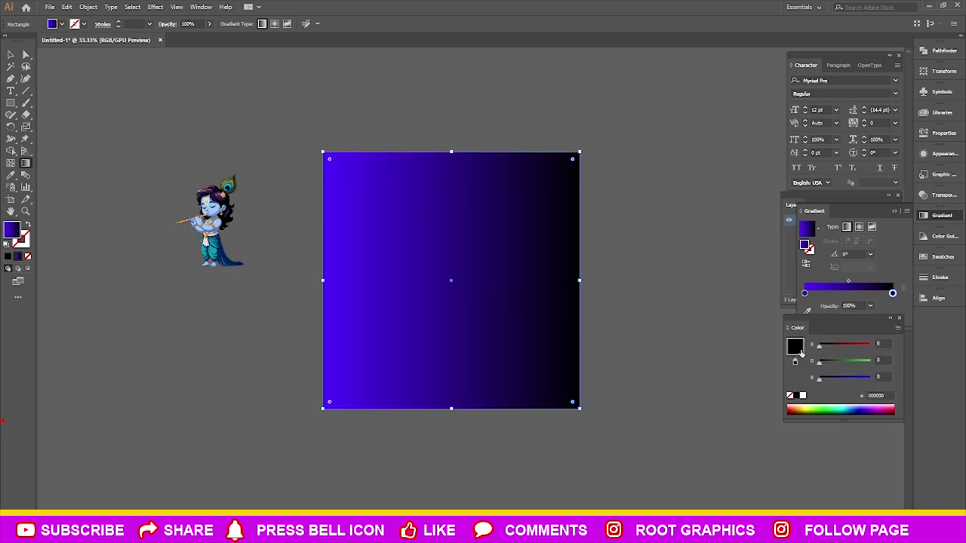
mouse_move(819, 379)
left_mouse_down()
mouse_move(856, 382)
mouse_move(837, 380)
left_mouse_up()
left_click(869, 405)
left_click(866, 404)
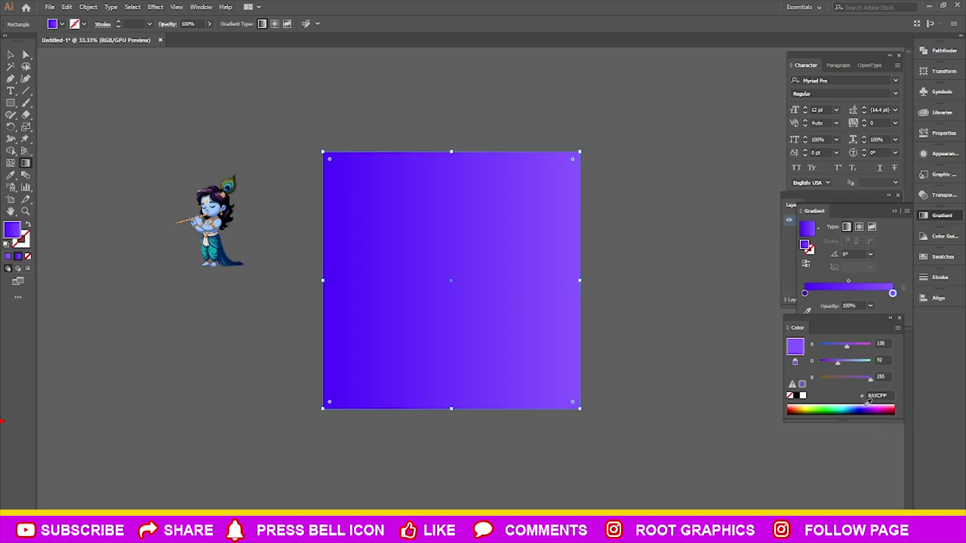
left_click(870, 406)
left_click(872, 407)
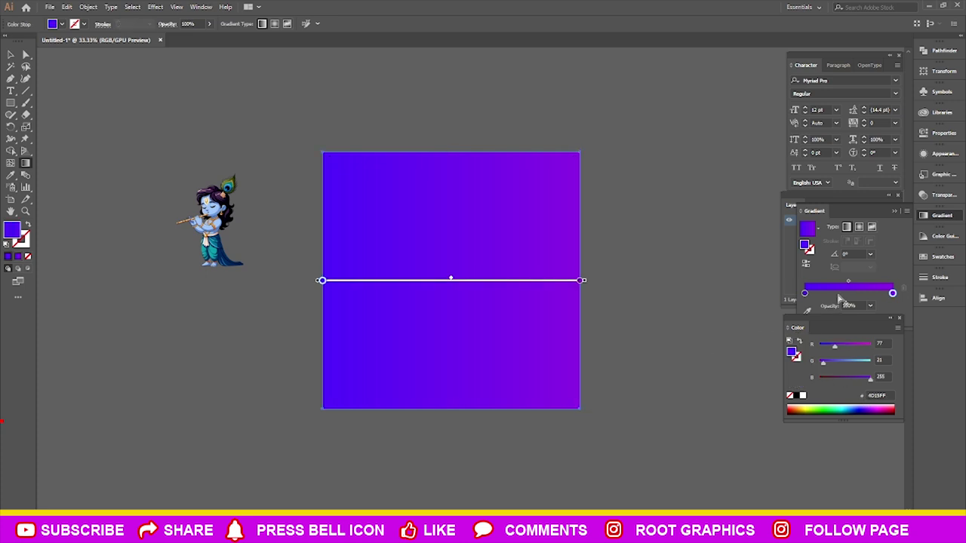
Set the left gradient stop to bright blue 0C39F2 in the Color Picker.
double_click(793, 353)
mouse_move(798, 189)
left_mouse_down()
mouse_move(805, 243)
mouse_move(803, 181)
mouse_move(777, 135)
left_mouse_up()
left_click(773, 161)
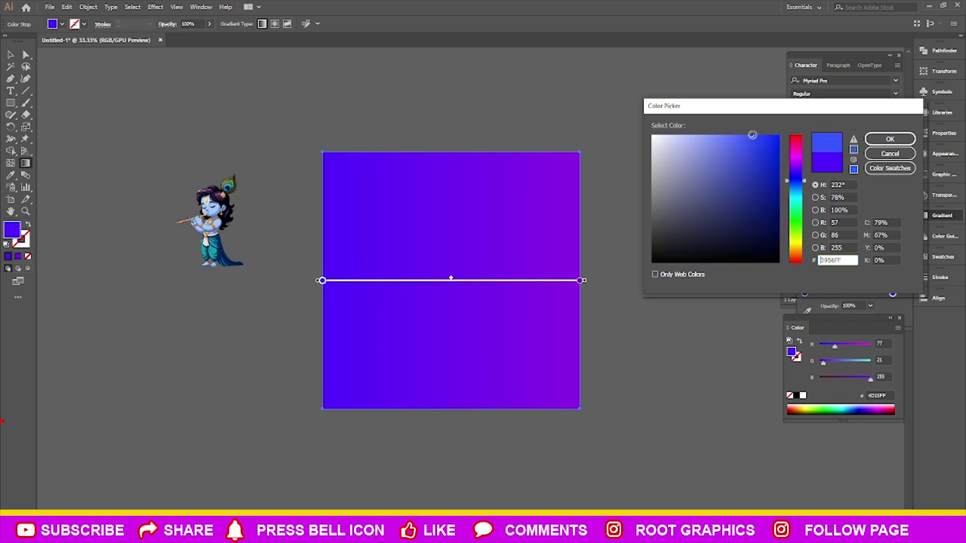
left_click(885, 140)
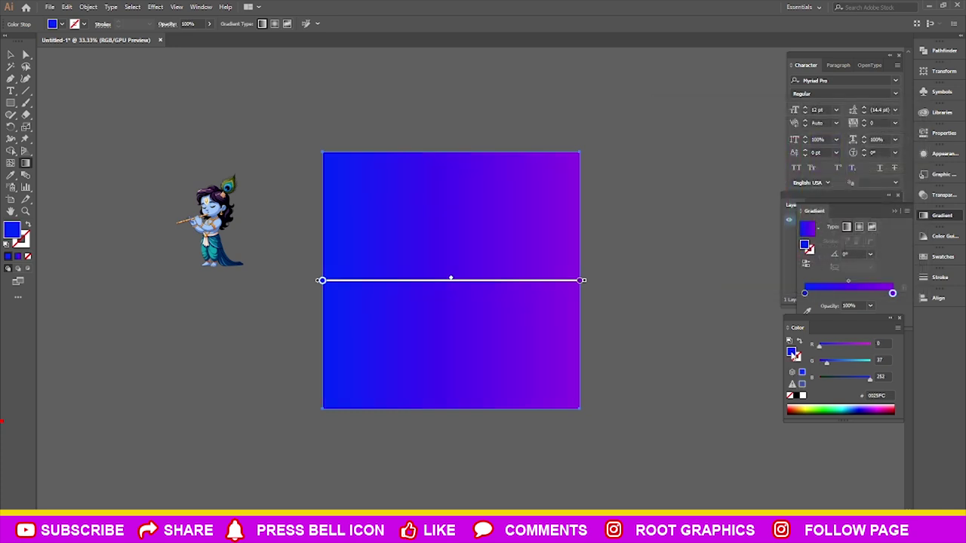
double_click(791, 352)
left_click(797, 184)
left_click_drag(798, 185, 799, 186)
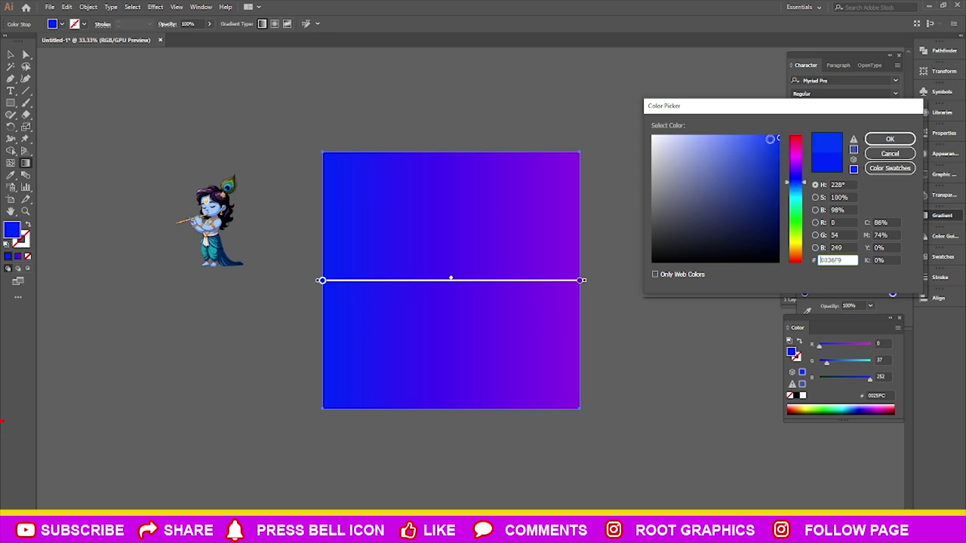
left_click_drag(777, 138, 773, 141)
left_click(794, 185)
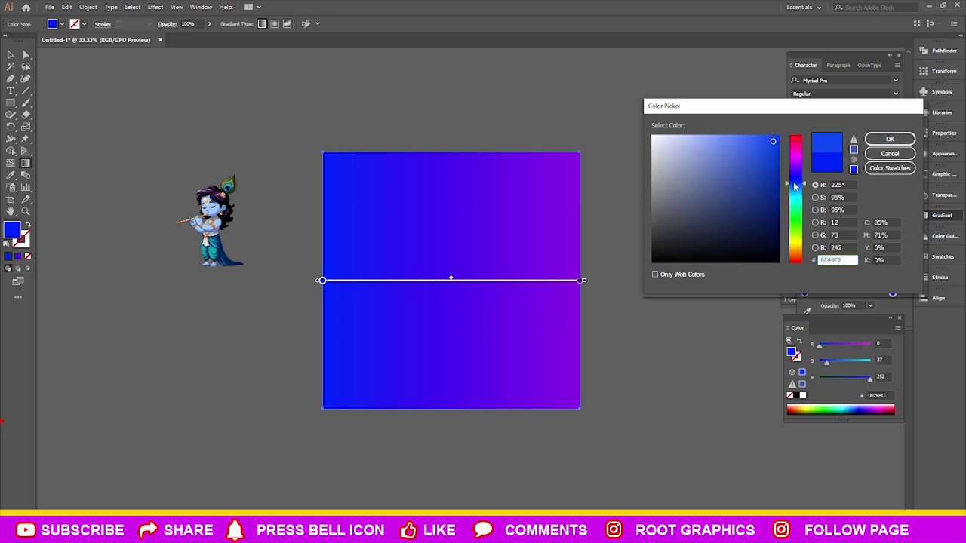
left_click(889, 139)
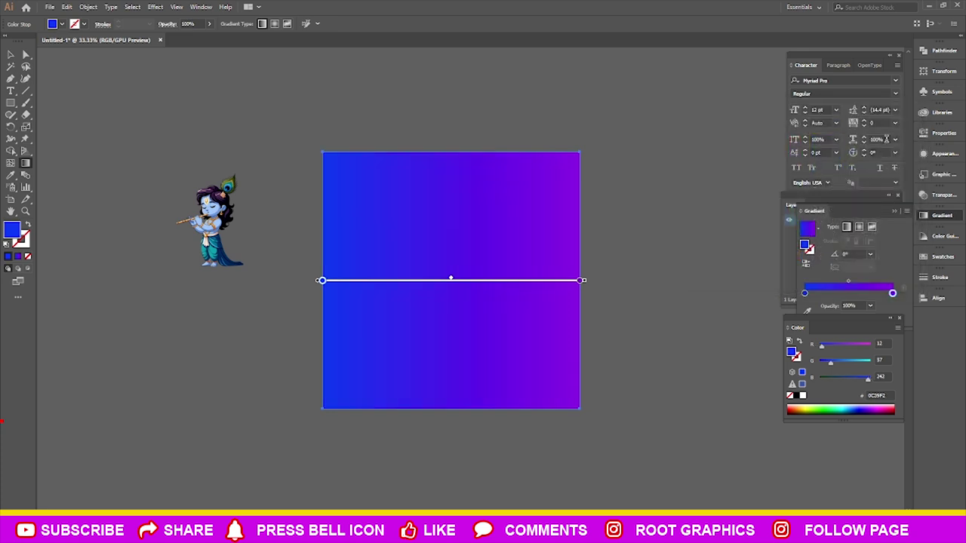
Set the right gradient stop to deep indigo 2705A5 in the Color Picker.
left_click(893, 293)
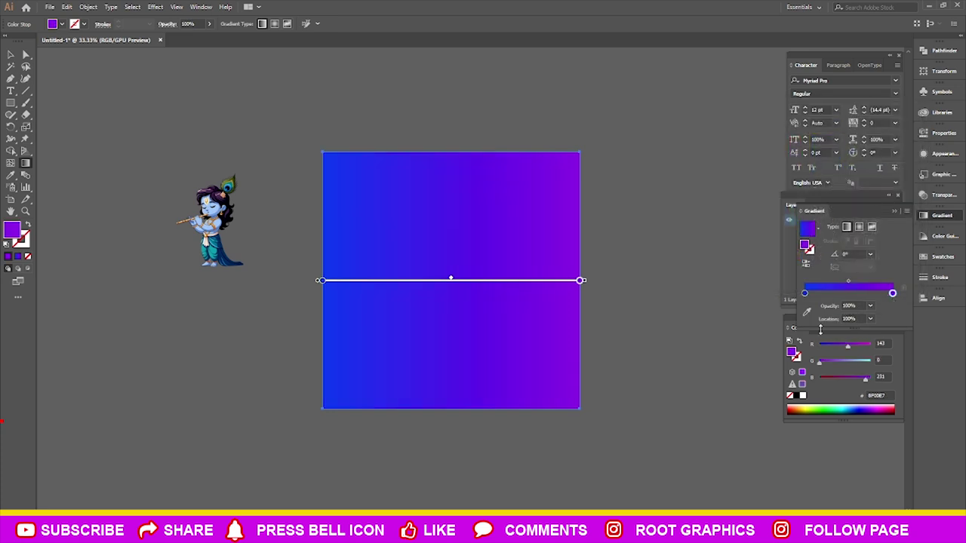
double_click(792, 352)
left_click_drag(796, 179, 775, 180)
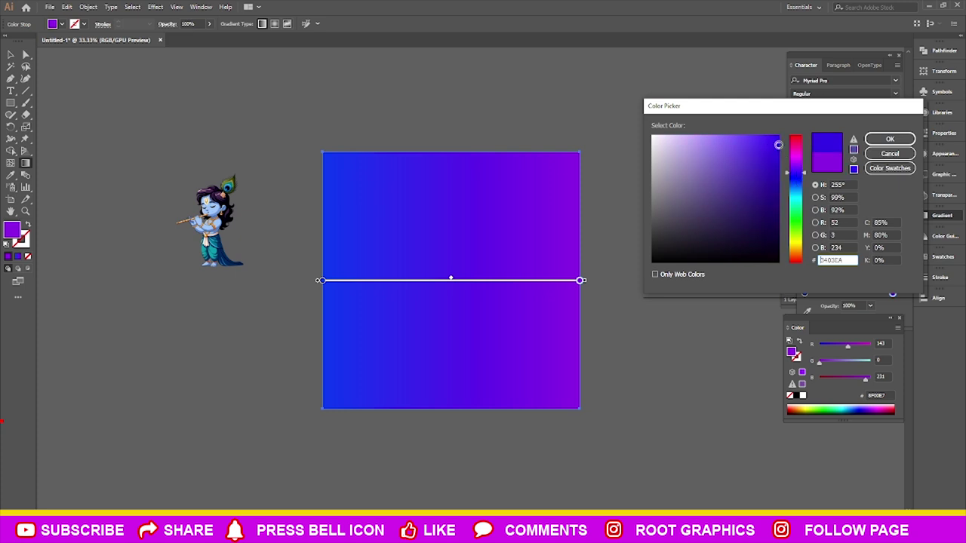
left_click(890, 140)
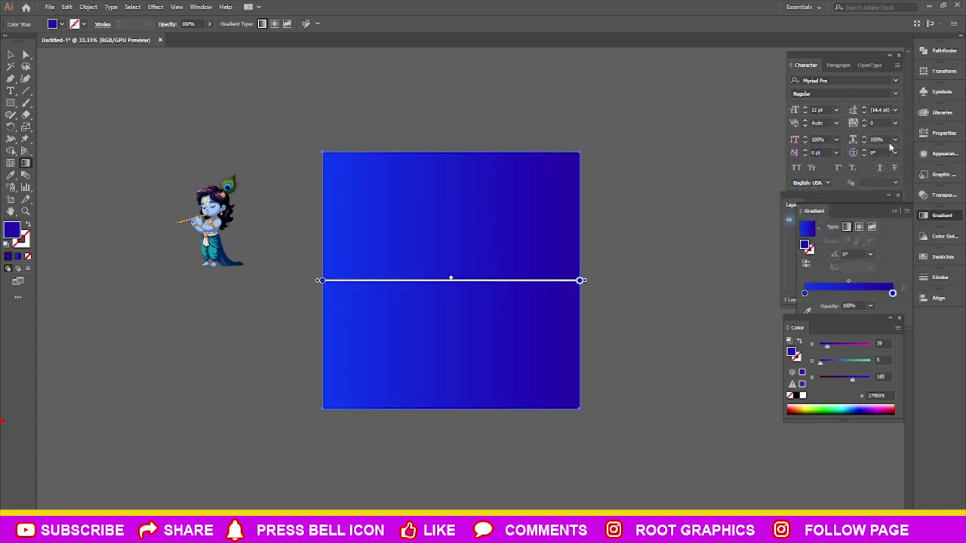
left_click(11, 54)
Bring the Krishna image to front on the square, enlarge it and nudge it right of centre.
left_click_drag(207, 190, 499, 291)
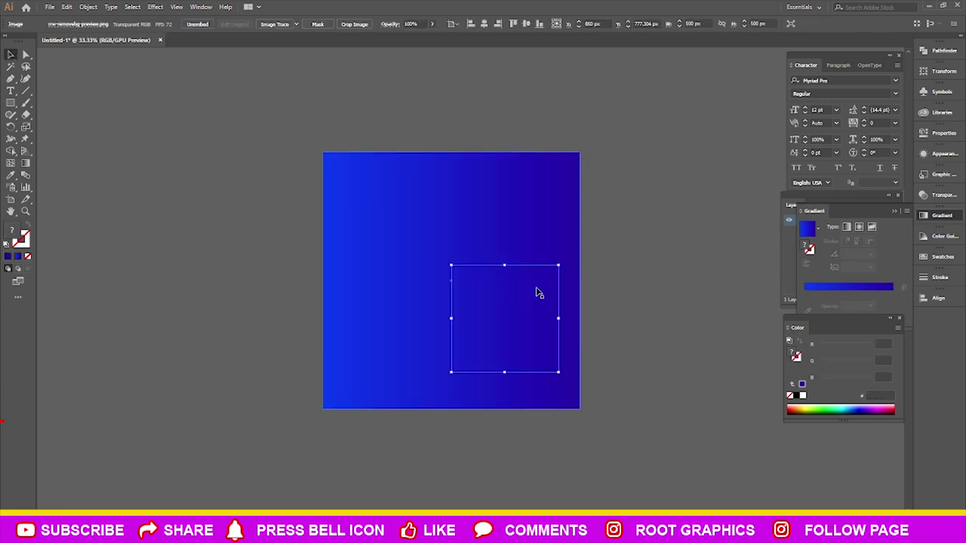
key("ctrl+shift+bracketright")
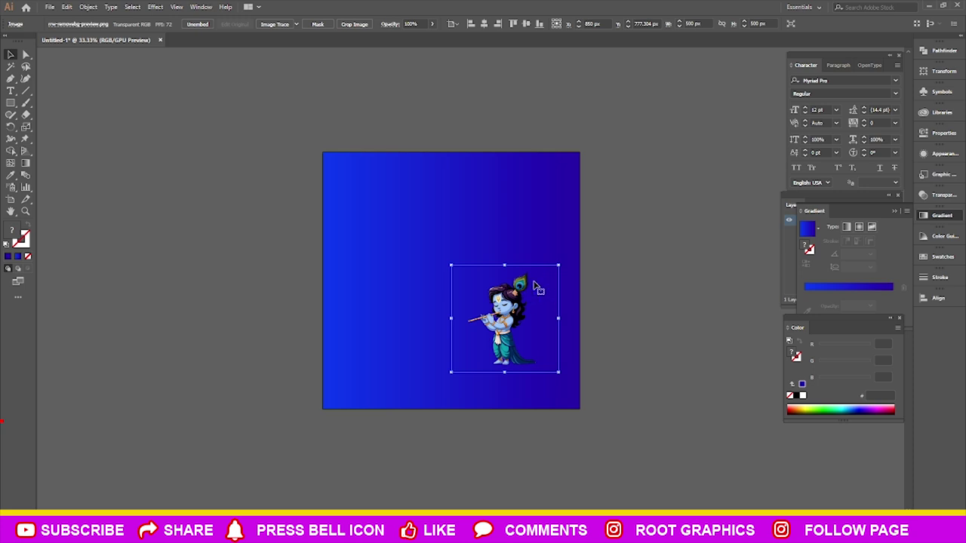
left_click_drag(559, 266, 645, 179)
left_click_drag(582, 280, 554, 280)
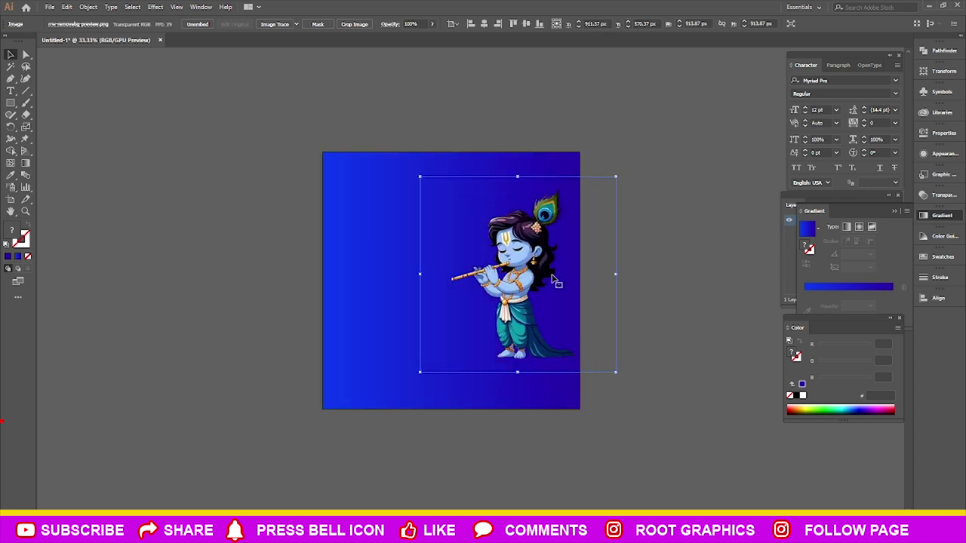
left_click_drag(552, 280, 544, 280)
key("Left")
key("Left")
key("Left")
key("Left")
key("Left")
key("Left")
key("Left")
key("Left")
key("Left")
key("Left")
key("Left")
key("Left")
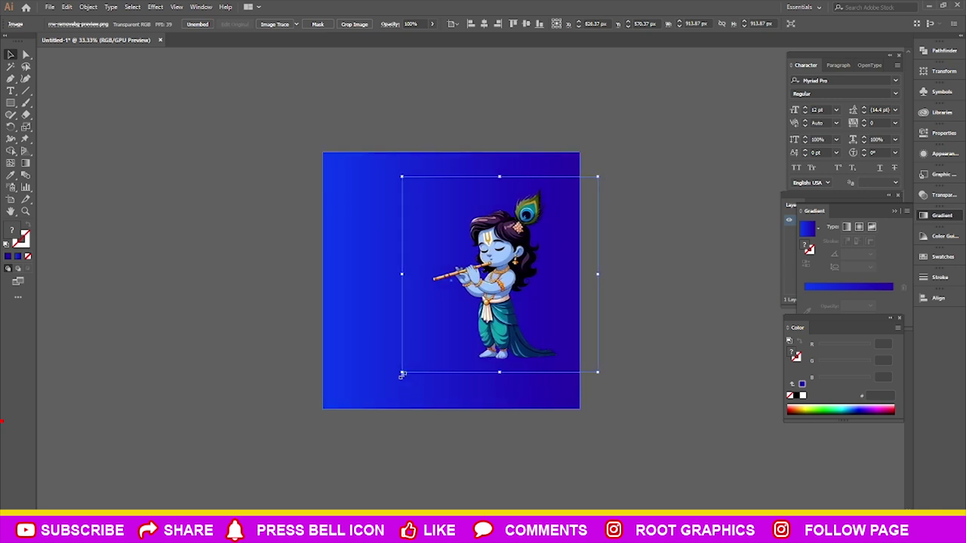
left_click_drag(403, 375, 389, 385)
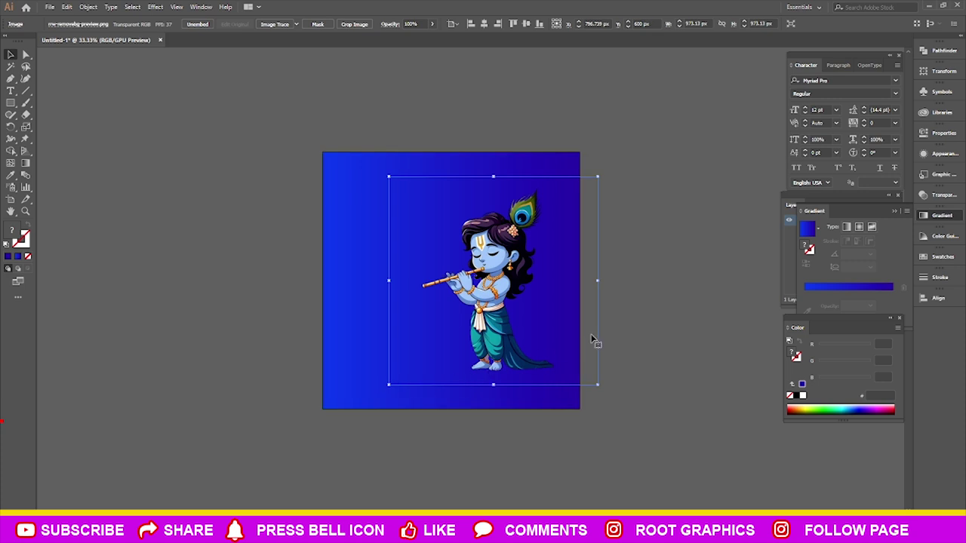
key("Up")
key("Up")
key("Up")
key("Up")
key("Up")
key("Up")
key("Up")
key("Up")
key("Up")
key("Up")
key("Up")
key("Up")
key("Left")
key("Left")
key("Left")
key("Left")
key("Left")
key("Left")
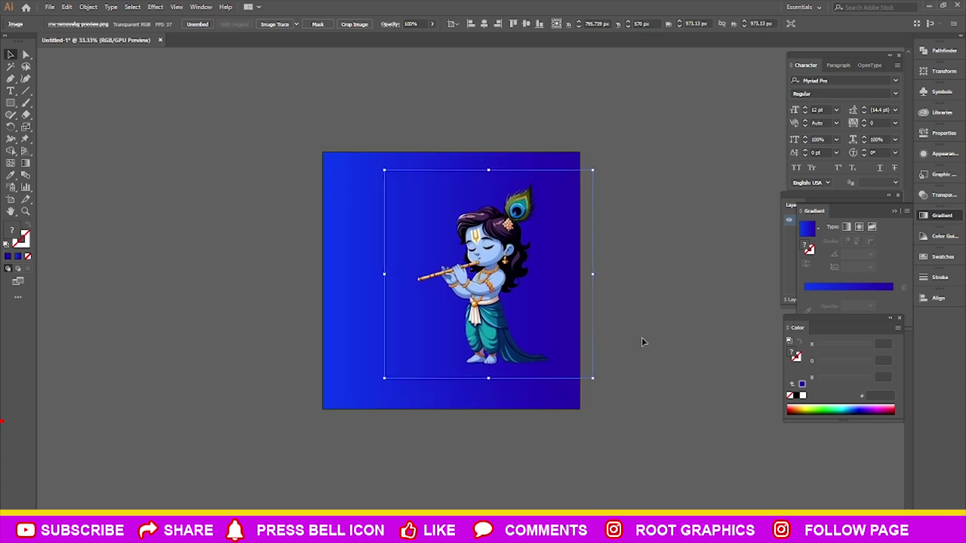
key("Left")
key("Left")
key("Left")
left_click(258, 283)
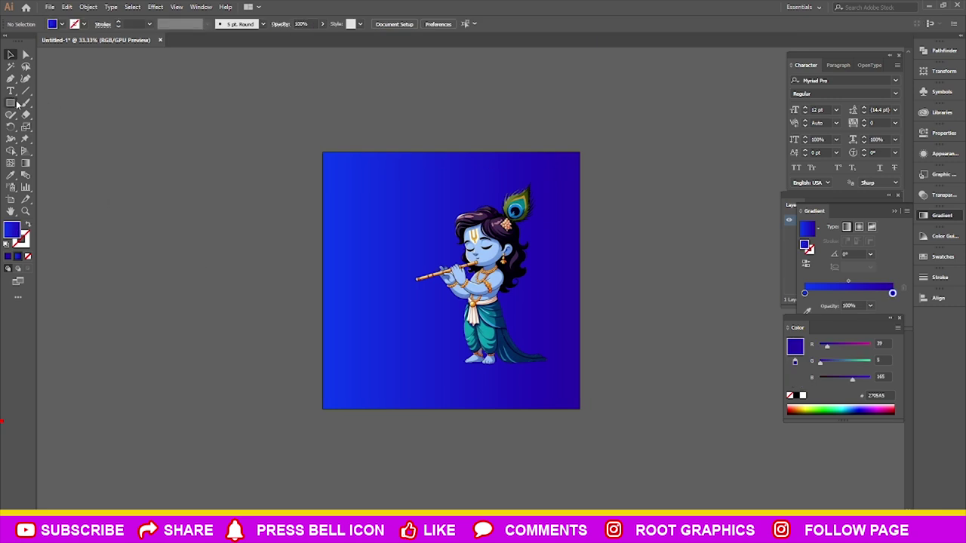
Draw a circle on the empty canvas and give it a solid white fill.
left_click(11, 106)
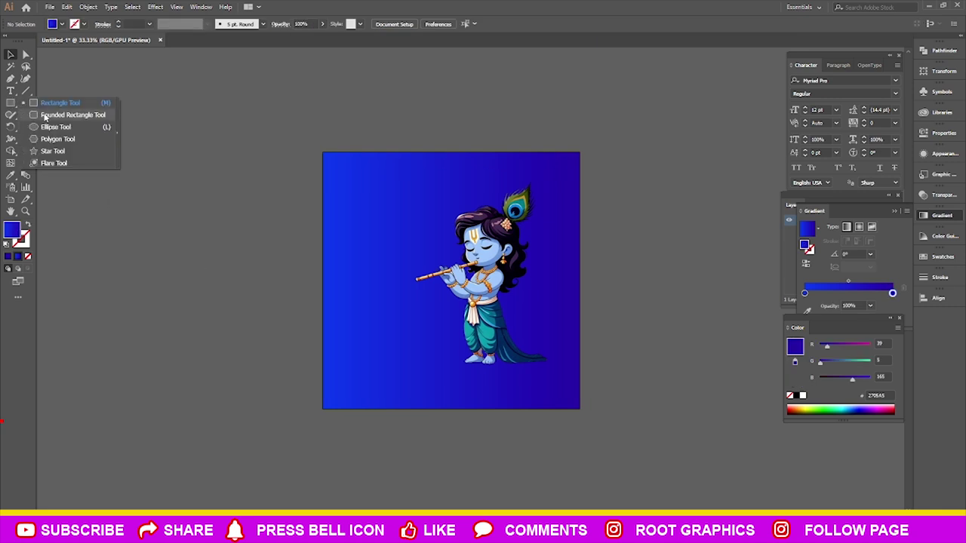
left_click(10, 108)
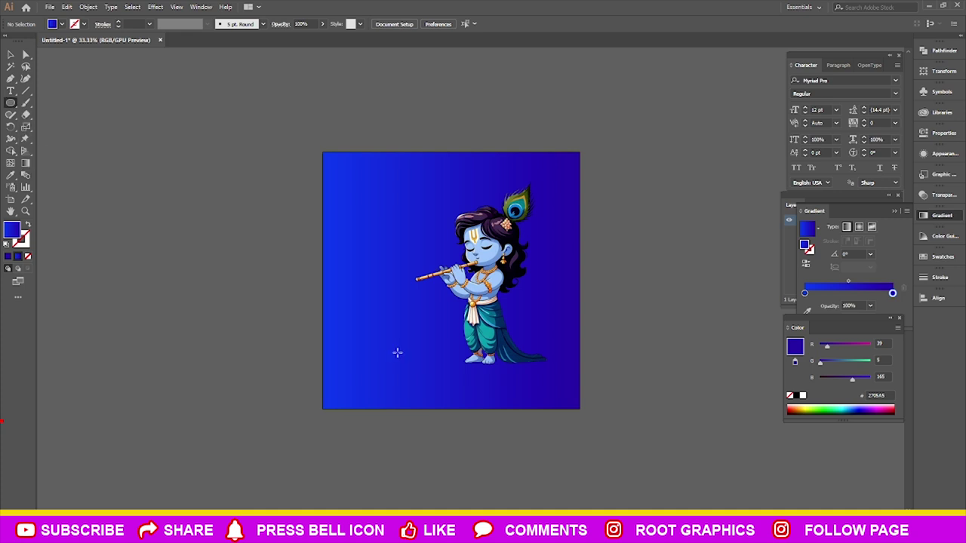
scroll(397, 353, "down", 2)
scroll(461, 231, "down", 2)
scroll(395, 233, "down", 3)
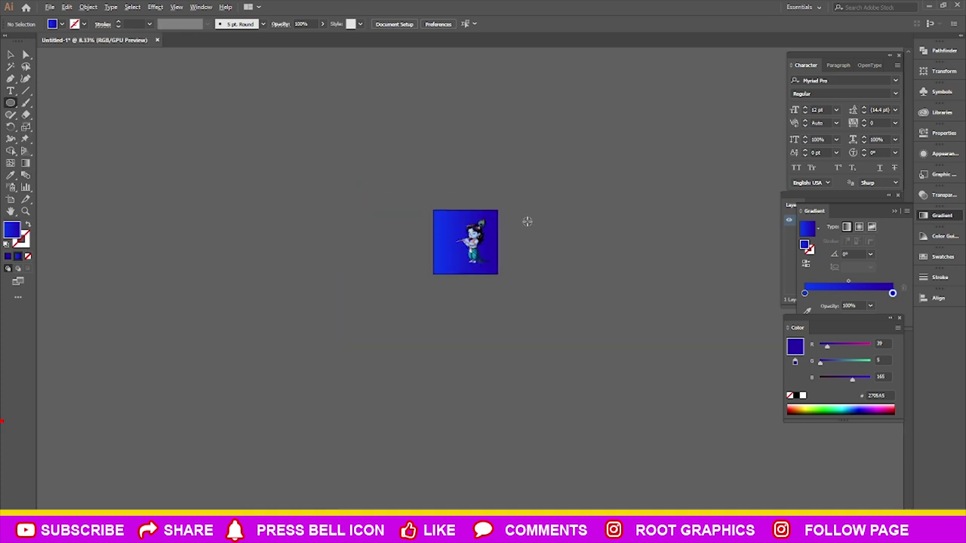
scroll(526, 220, "up", 2)
scroll(453, 287, "up", 2)
left_click_drag(371, 239, 491, 378)
left_click(10, 55)
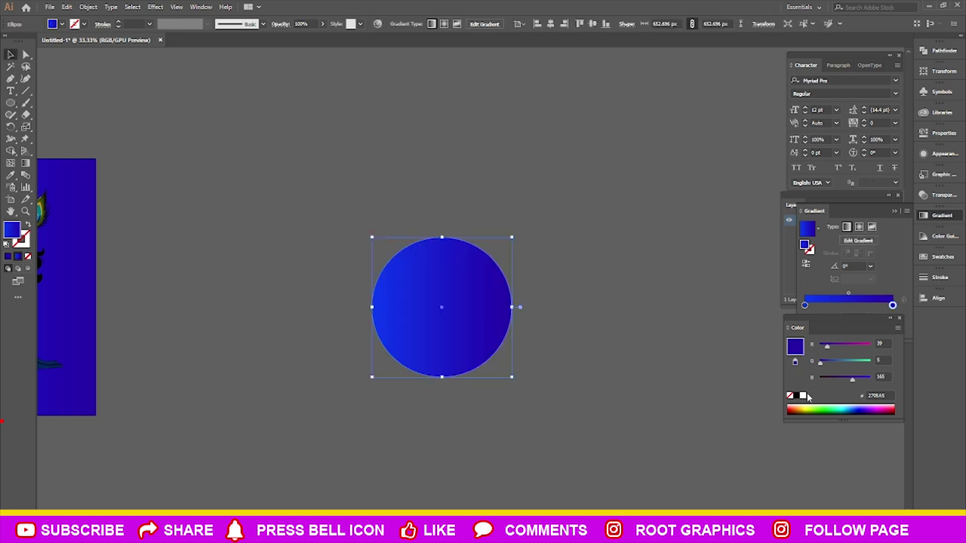
left_click(804, 397)
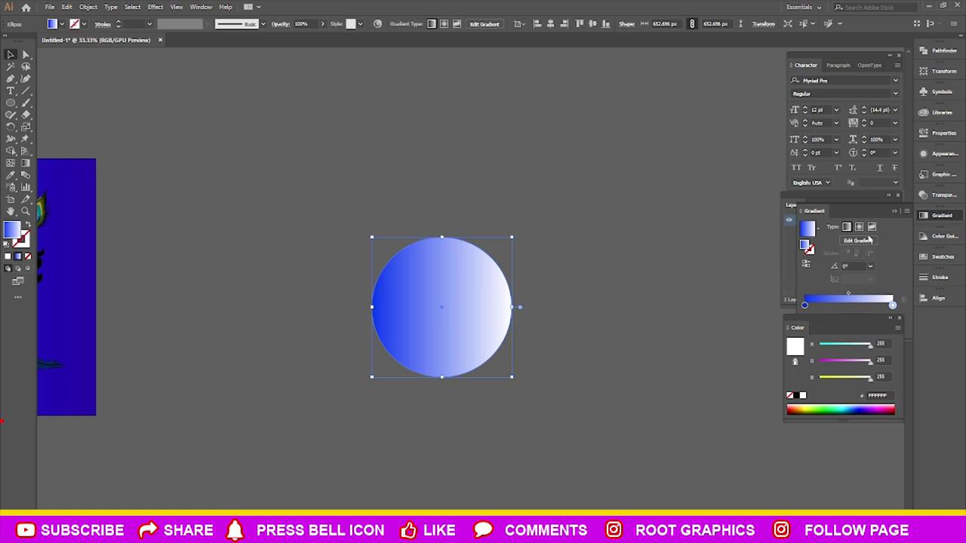
left_click(7, 257)
left_click(692, 339)
Duplicate the white circle into an overlapping cluster of five circles.
left_click(471, 299)
mouse_move(462, 279)
left_mouse_down()
mouse_move(543, 329)
mouse_move(590, 302)
mouse_move(667, 305)
left_mouse_up()
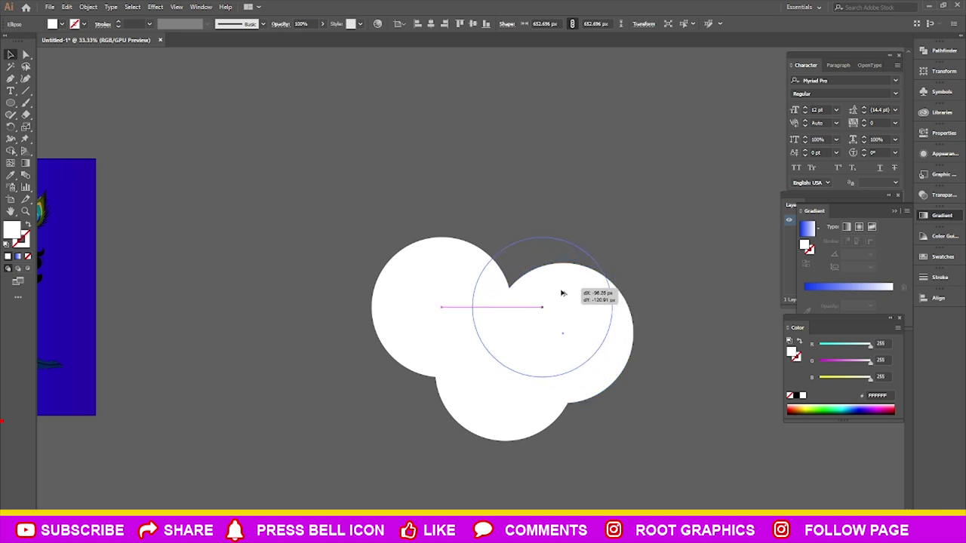
left_click(502, 380)
left_click_drag(503, 390, 499, 380)
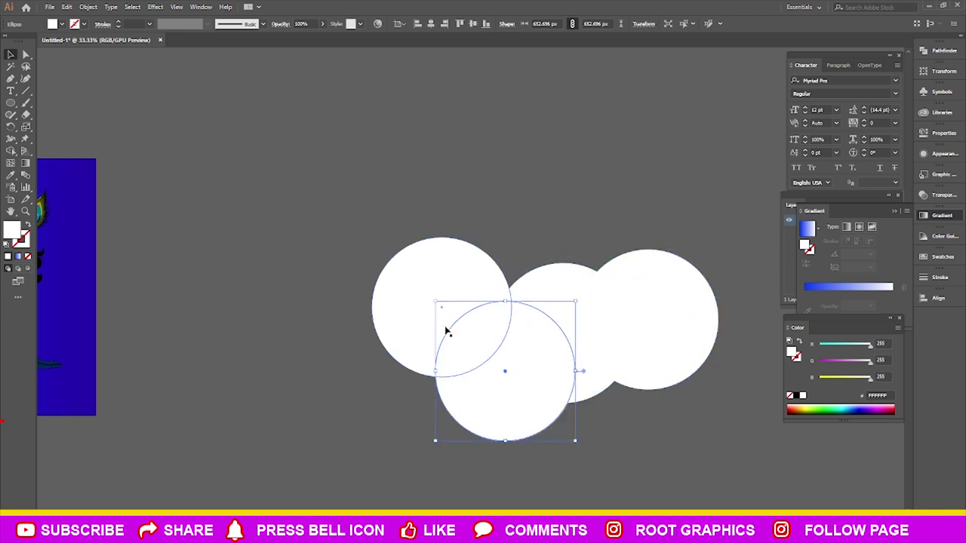
left_click_drag(548, 336, 525, 267)
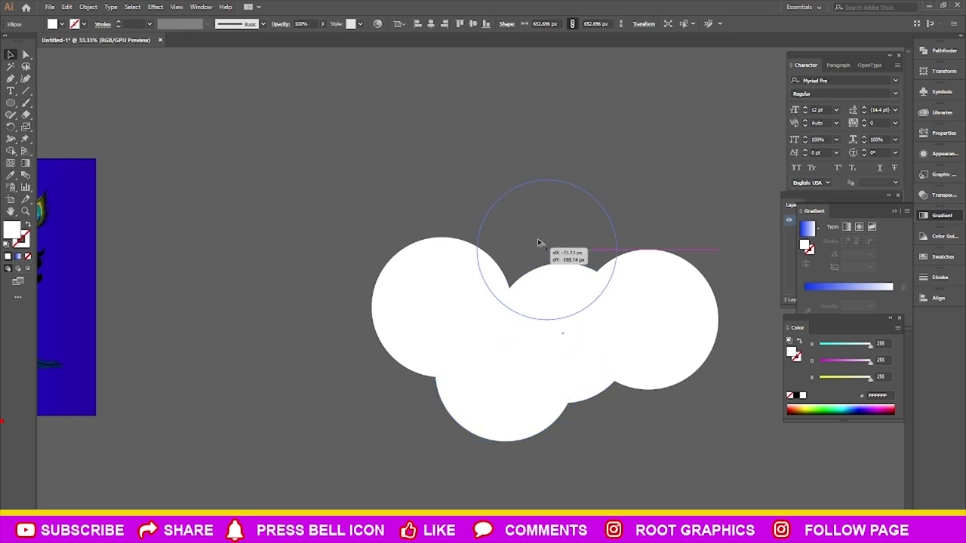
left_click(336, 232)
Unite the five circles into one cloud shape with Pathfinder and move it onto the square.
key("ctrl+a")
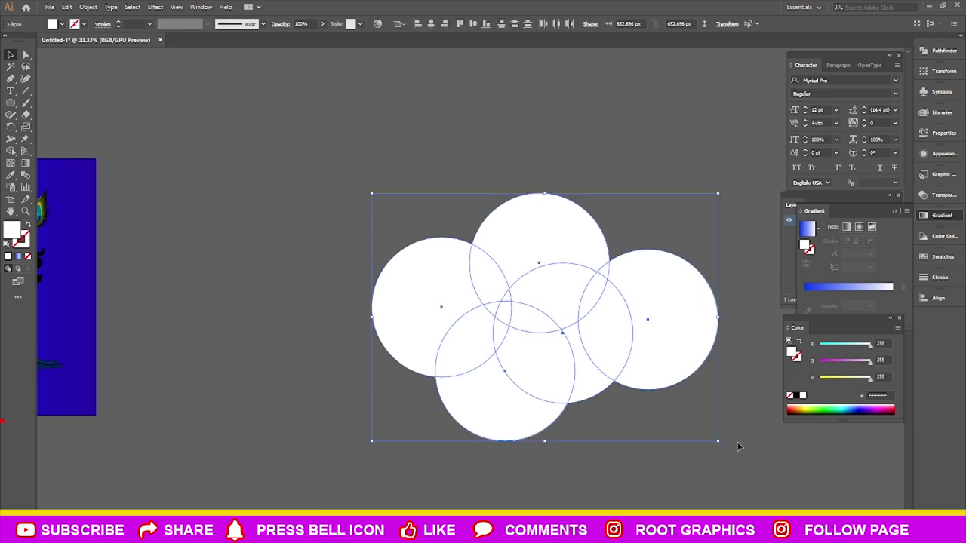
left_click(933, 55)
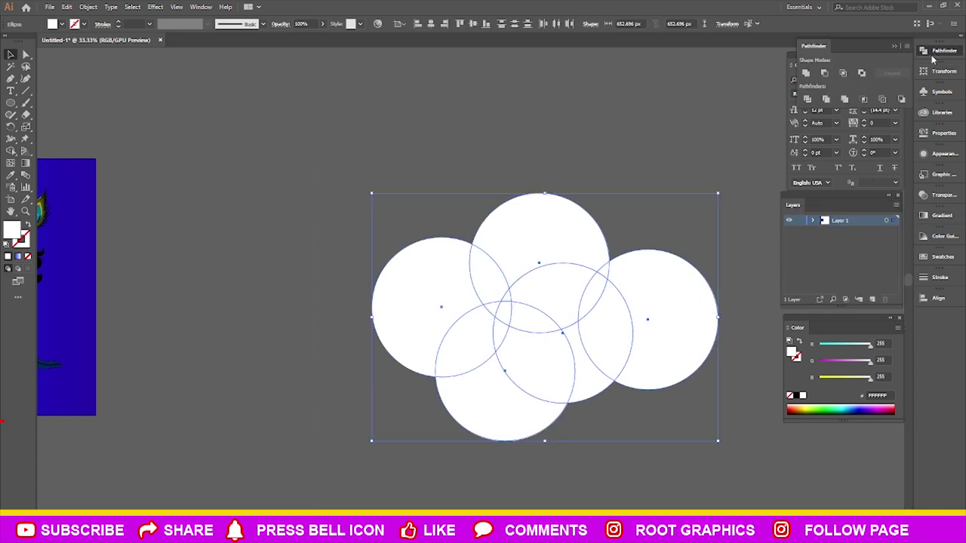
left_click(806, 73)
left_click(667, 145)
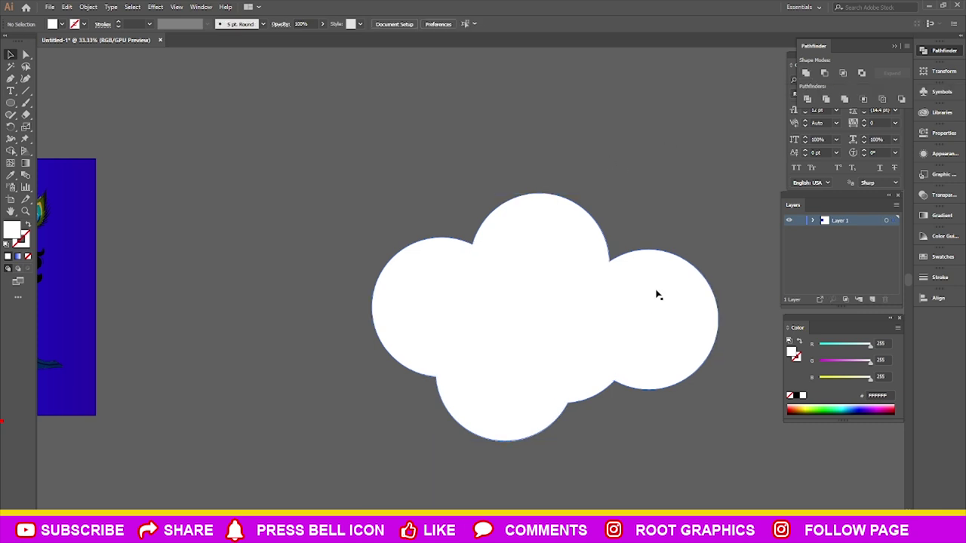
scroll(658, 295, "down", 1)
mouse_move(641, 295)
left_mouse_down()
mouse_move(355, 375)
mouse_move(269, 385)
left_mouse_up()
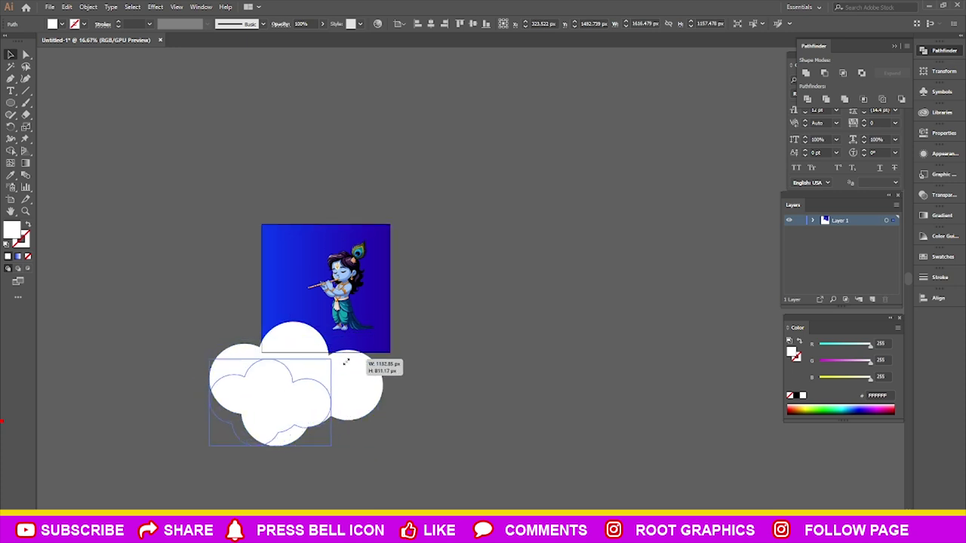
Shrink the cloud and place it over the square's lower-left edge.
left_click_drag(382, 323, 326, 363)
mouse_move(259, 428)
left_mouse_down()
mouse_move(269, 387)
mouse_move(377, 375)
mouse_move(363, 381)
left_mouse_up()
key("ctrl+shift+a")
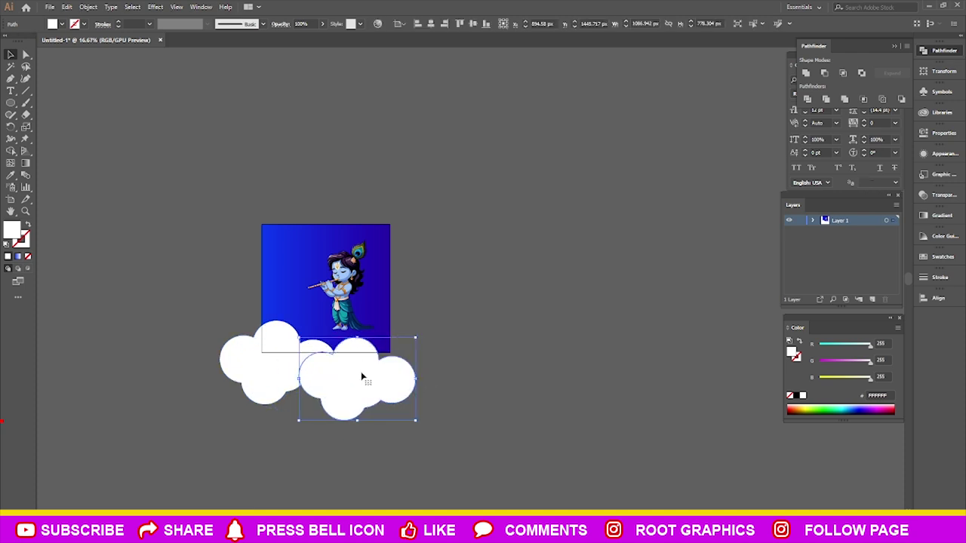
key("ctrl+shift+a")
scroll(347, 389, "up", 2)
Position a second cloud copy along the right side of the square's bottom.
left_click_drag(394, 368, 537, 295)
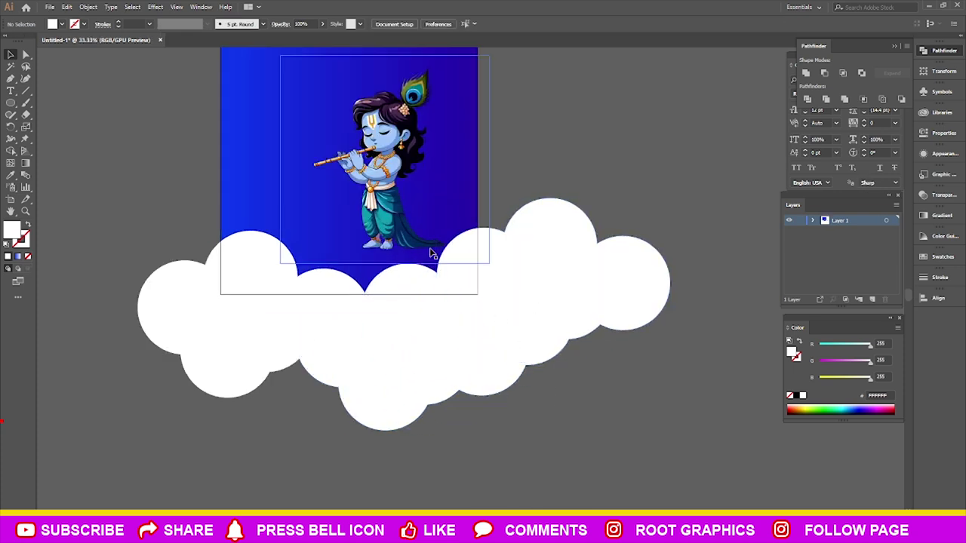
left_click_drag(498, 267, 509, 267)
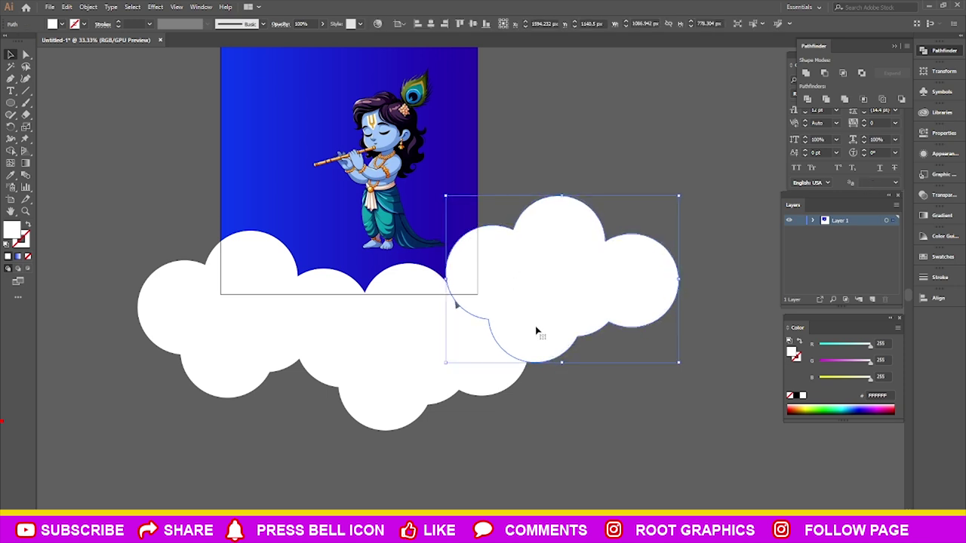
left_click_drag(531, 330, 531, 334)
left_click(526, 402)
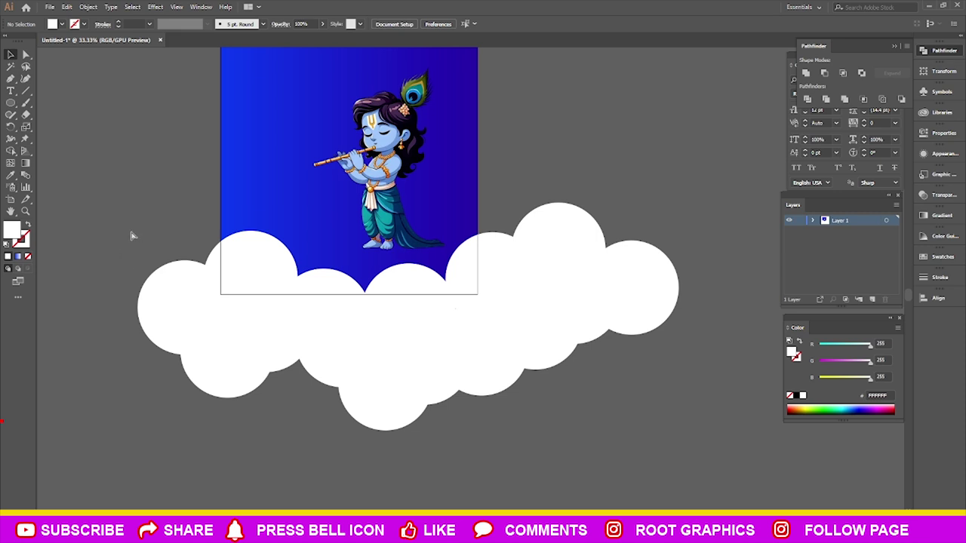
scroll(132, 236, "left", 1)
scroll(134, 255, "left", 1)
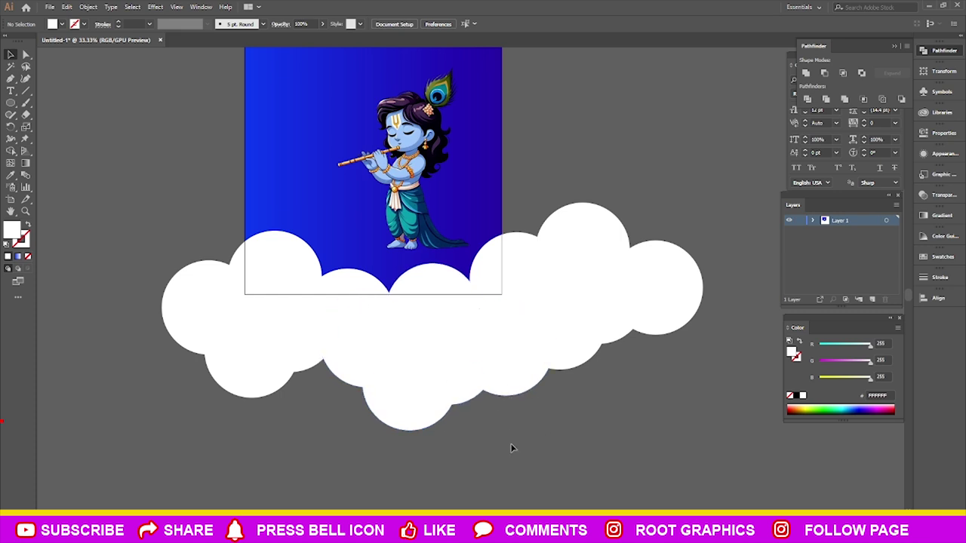
scroll(465, 441, "right", 1)
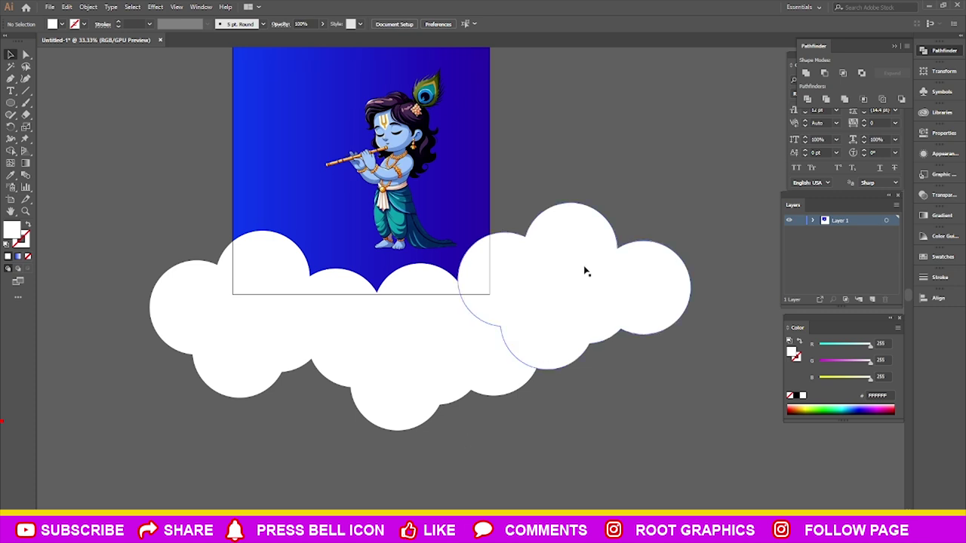
Duplicate the right cloud upward and rotate the copy clockwise.
left_click_drag(585, 278, 577, 185)
left_click(641, 363)
left_click(597, 167)
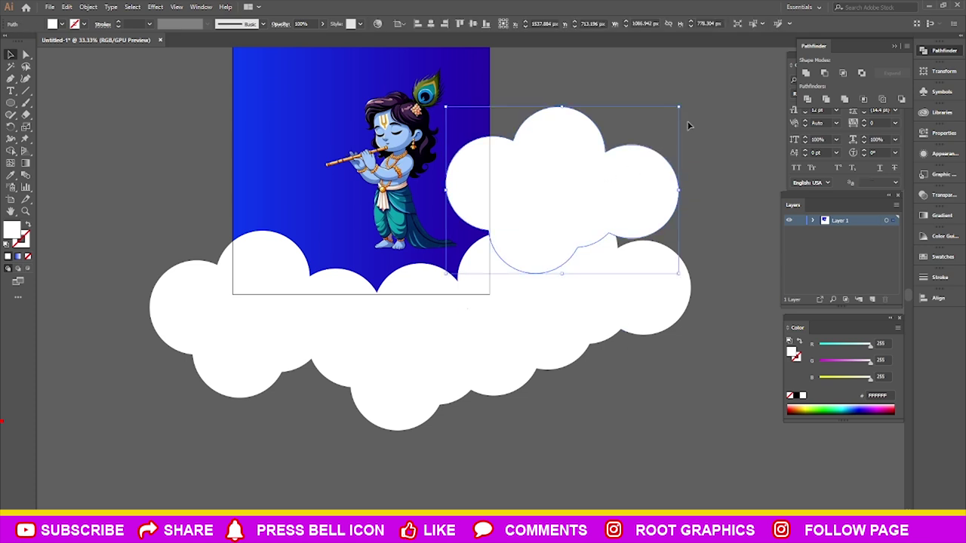
left_click_drag(683, 102, 539, 156)
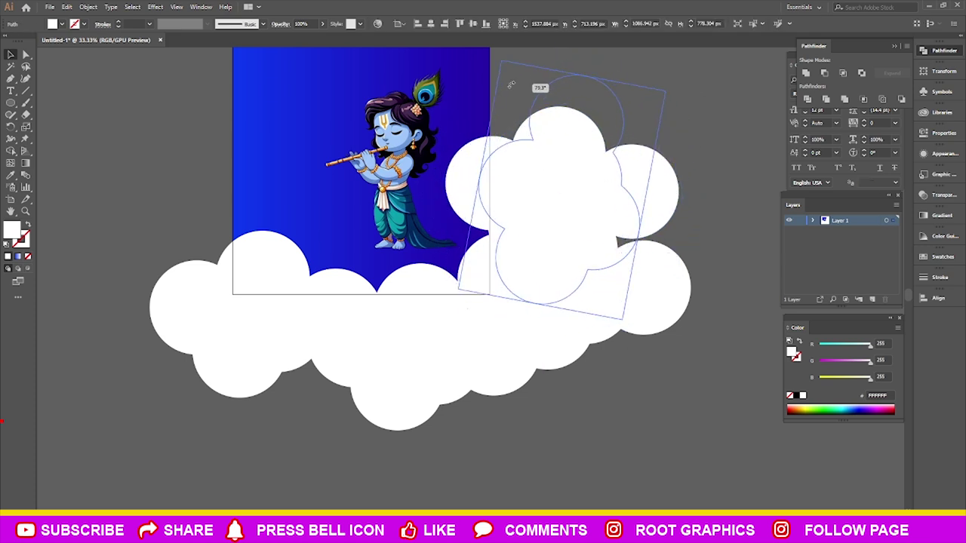
scroll(643, 319, "right", 2)
scroll(574, 264, "right", 2)
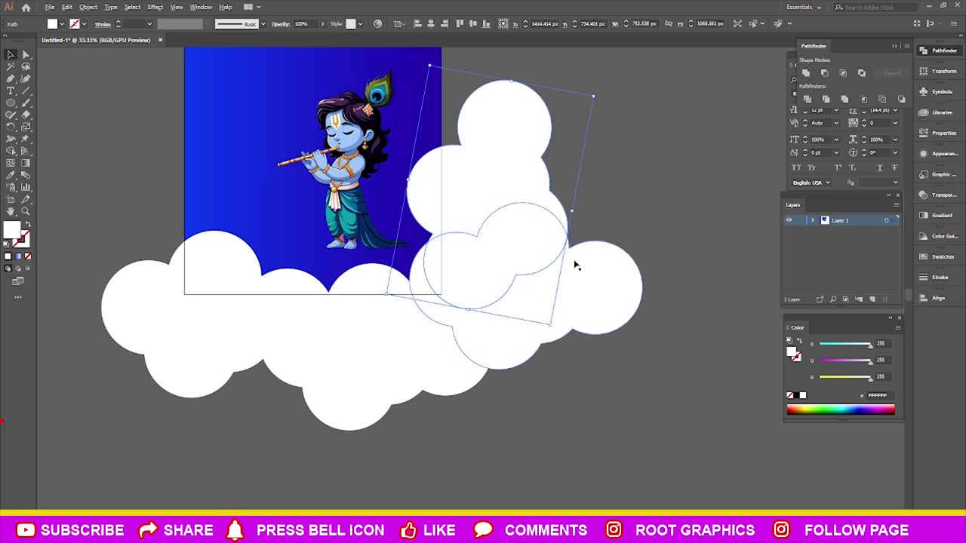
key("ctrl+minus")
Rotate the upper-right cloud further and drag it down into the main cloud at the right edge.
left_click(367, 211)
key("ctrl+plus")
left_click_drag(647, 252, 657, 243)
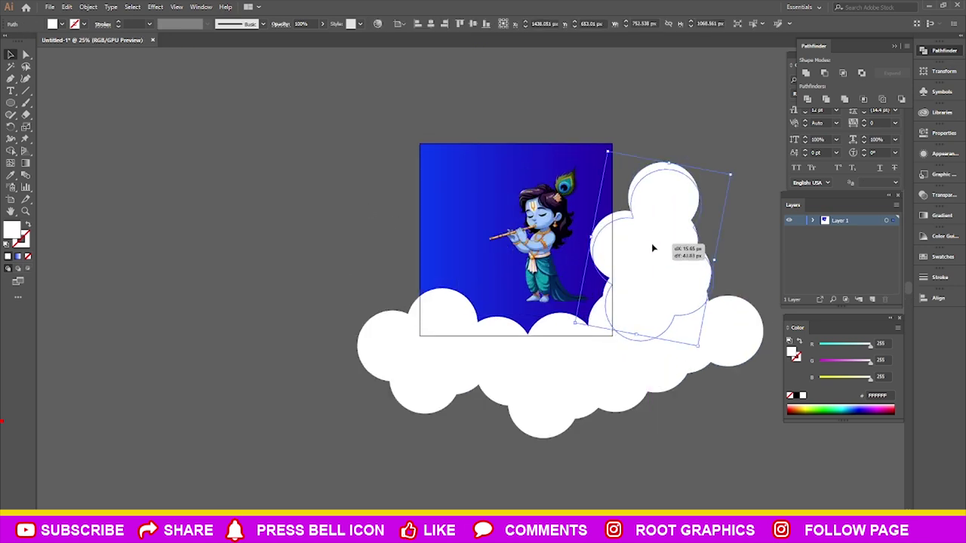
left_click(729, 401)
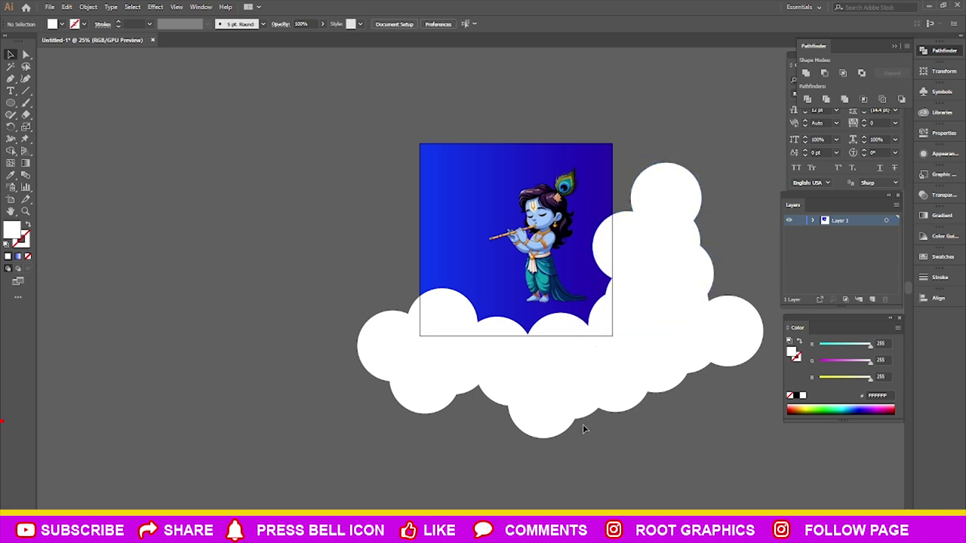
left_click(664, 248)
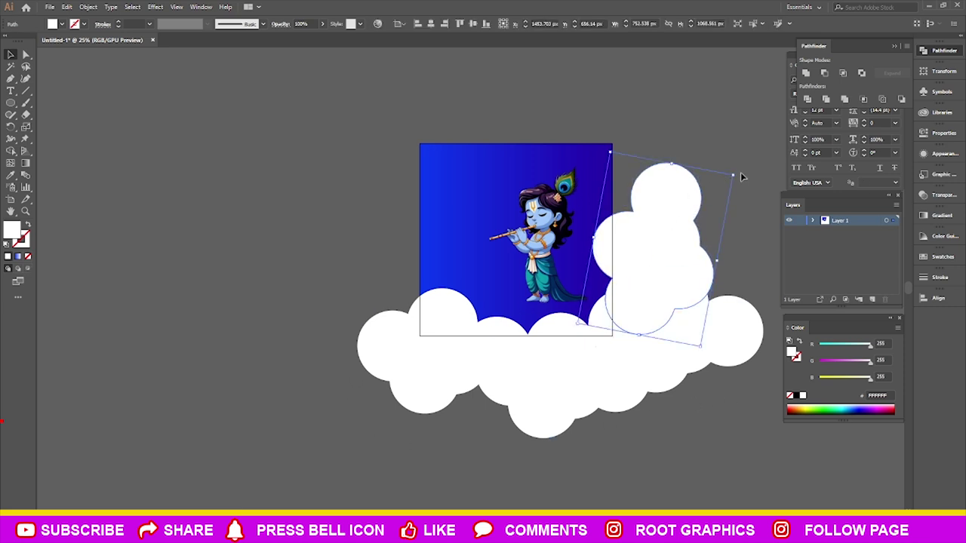
mouse_move(736, 172)
left_mouse_down()
mouse_move(552, 326)
mouse_move(654, 308)
mouse_move(653, 295)
mouse_move(639, 295)
left_mouse_up()
left_click(348, 249)
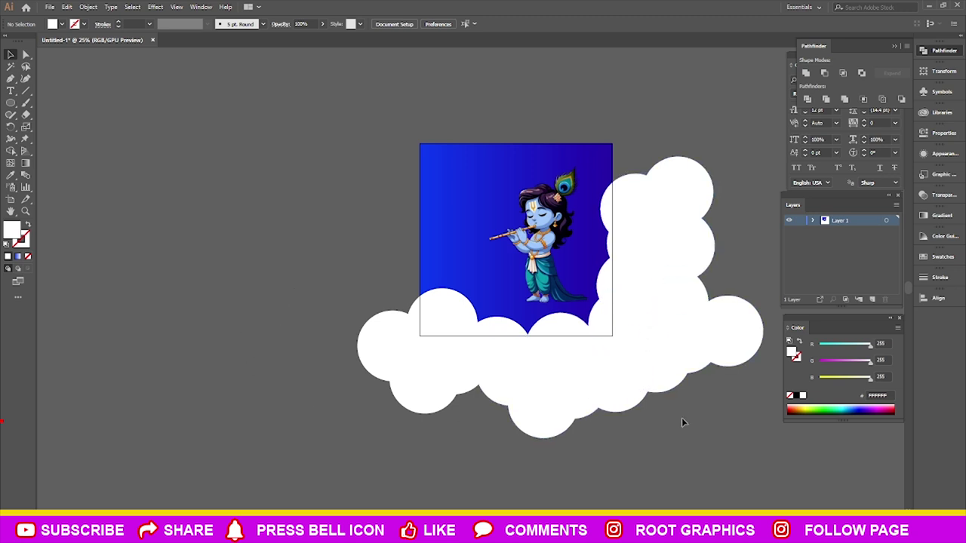
left_click(682, 256)
left_click_drag(682, 255, 682, 368)
left_click(680, 440)
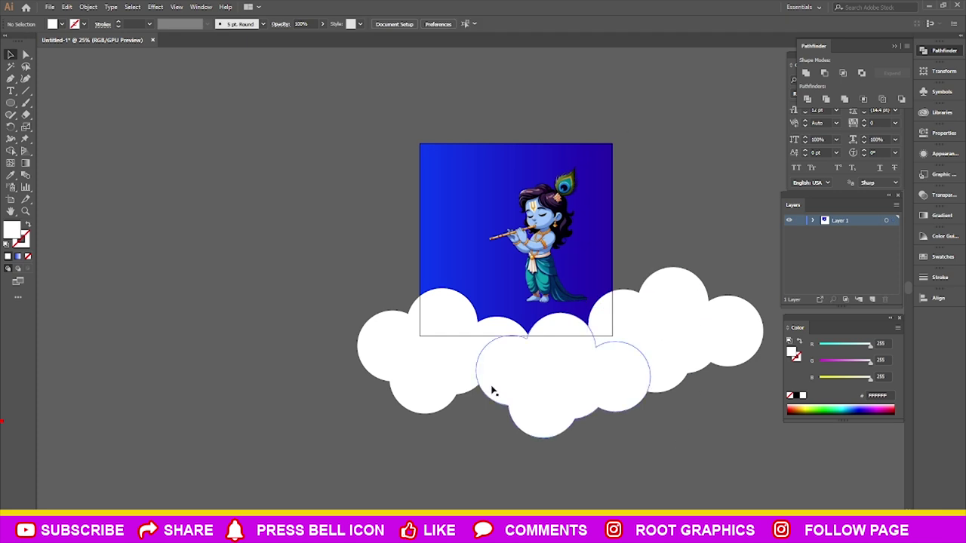
scroll(478, 336, "up", 4)
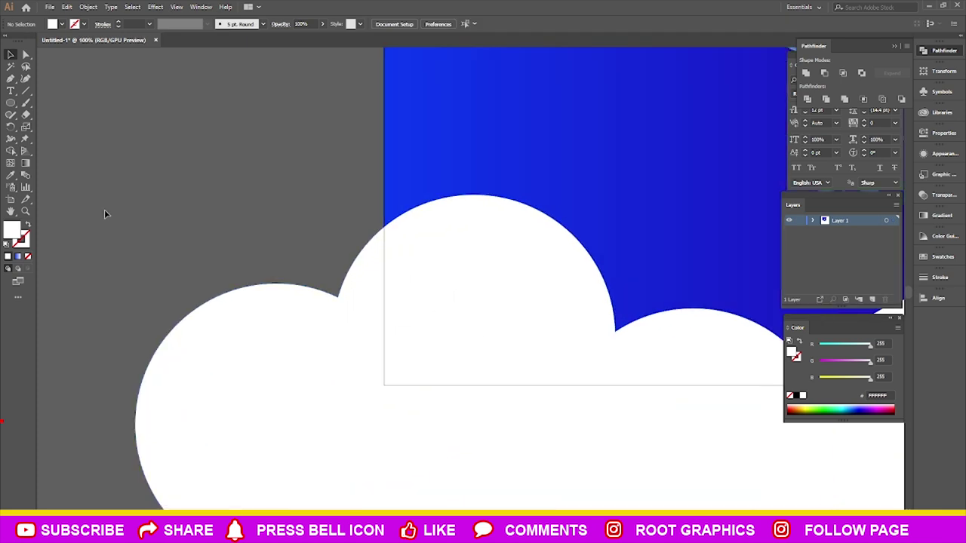
Draw a crescent shape with the Pen tool along the top of the cloud's middle bump.
left_click(11, 78)
left_click(384, 227)
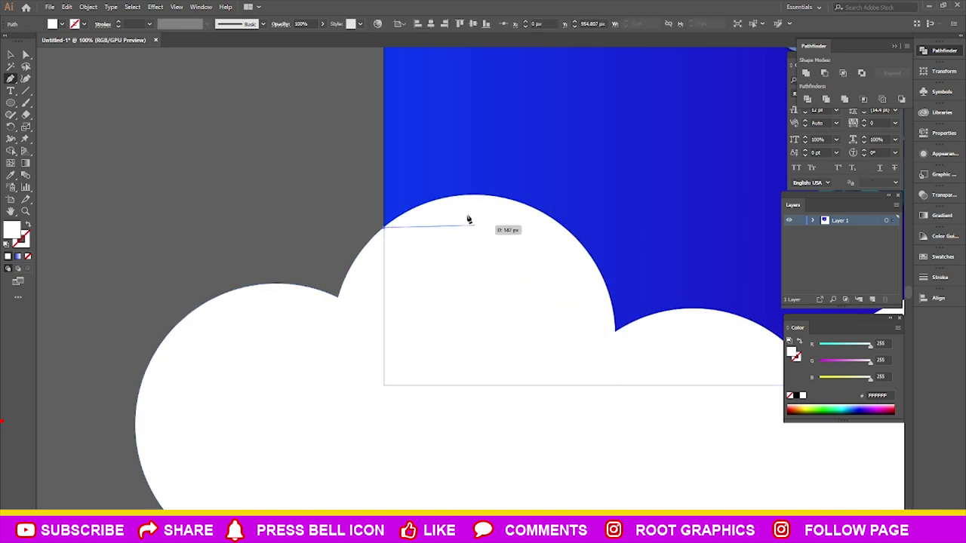
left_click_drag(505, 199, 575, 217)
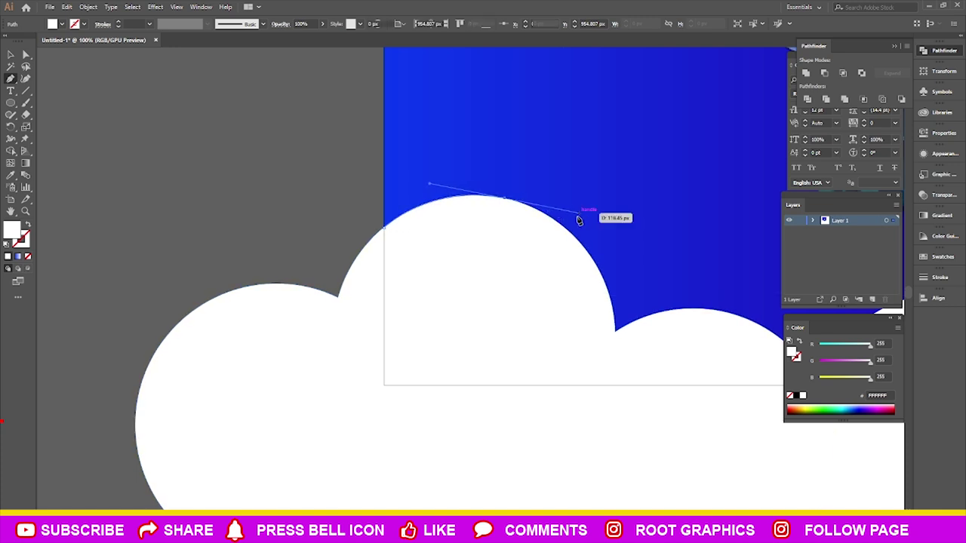
left_click_drag(580, 217, 579, 214)
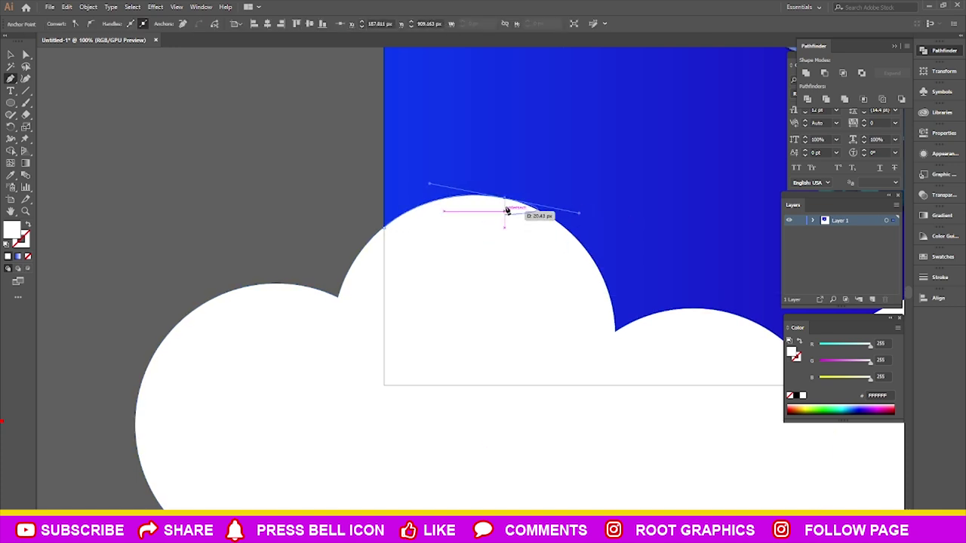
mouse_move(507, 207)
left_mouse_down()
mouse_move(483, 224)
mouse_move(529, 218)
mouse_move(470, 211)
mouse_move(386, 230)
left_mouse_up()
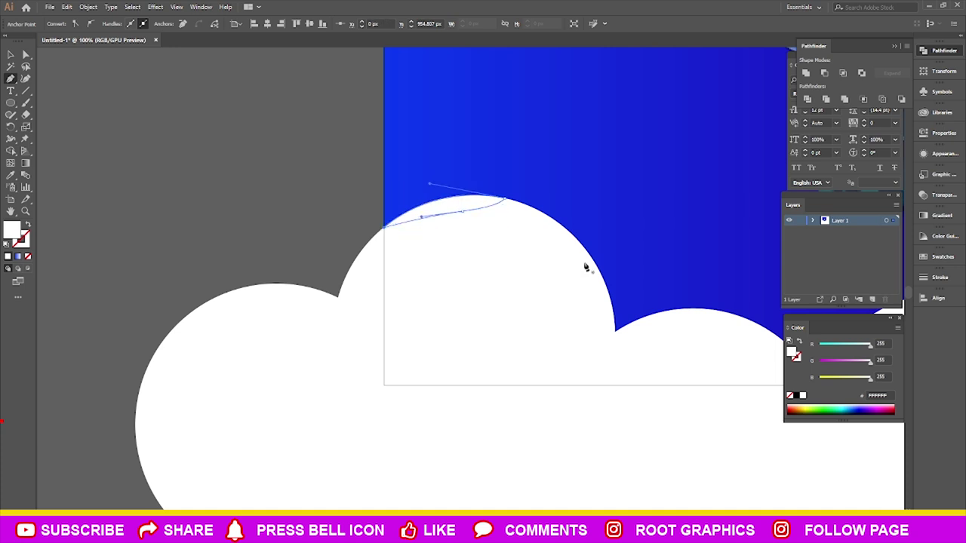
Fill the crescent with pale grey E9E8EA and deselect it.
double_click(11, 232)
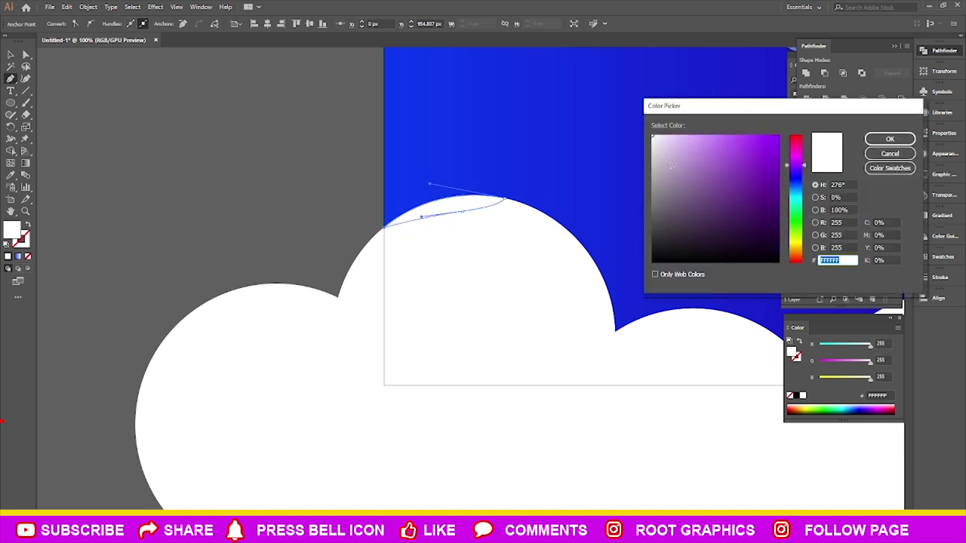
left_click(654, 144)
left_click(890, 140)
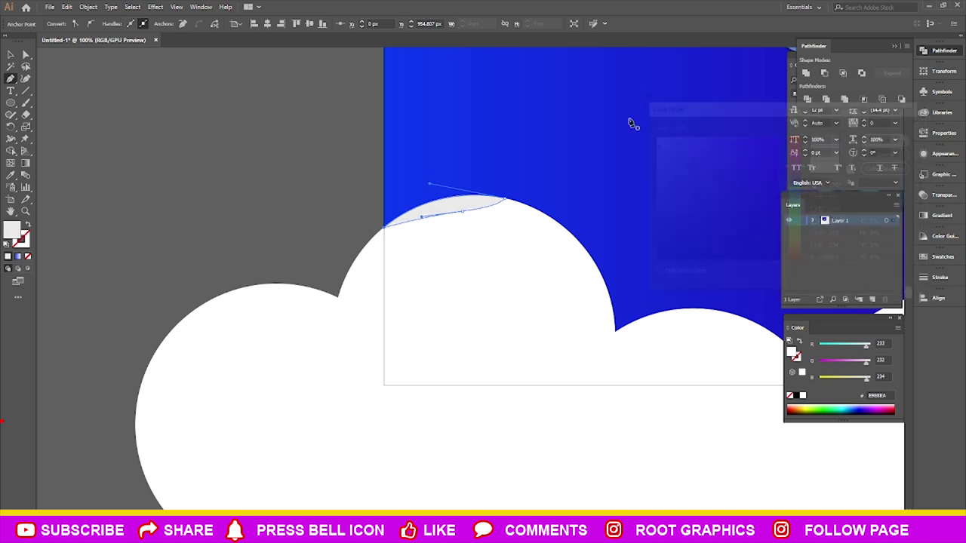
left_click(11, 54)
left_click(241, 166)
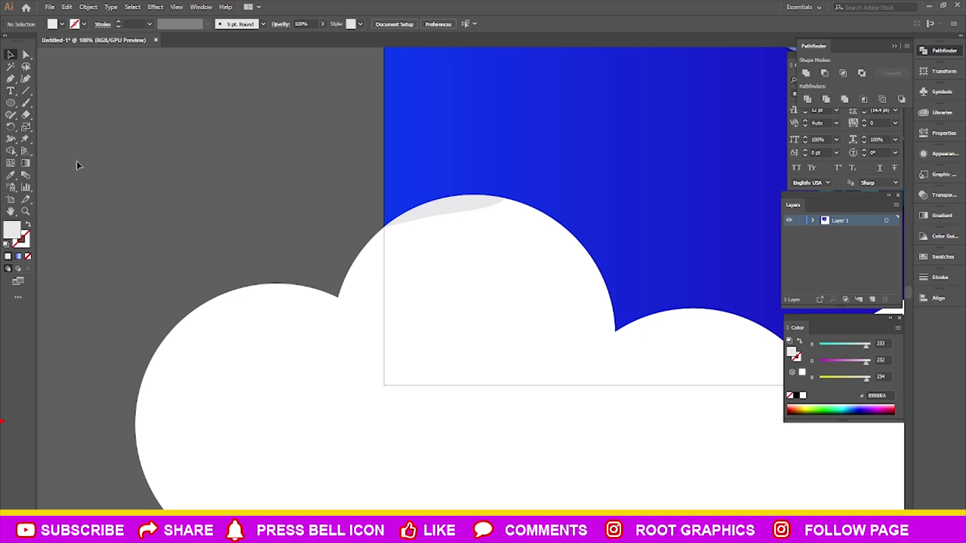
Draw a second grey shading sliver along the right side of a cloud bump.
left_click(11, 80)
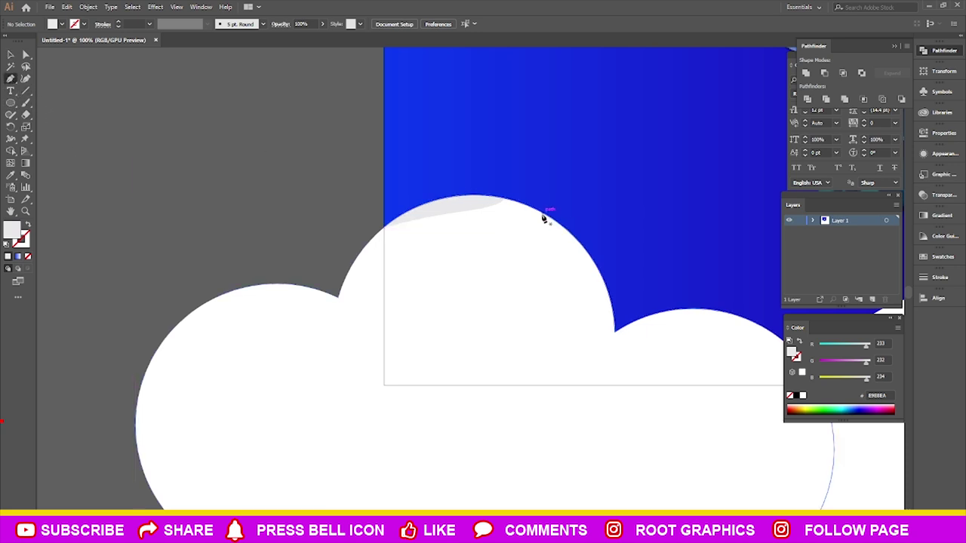
left_click(537, 213)
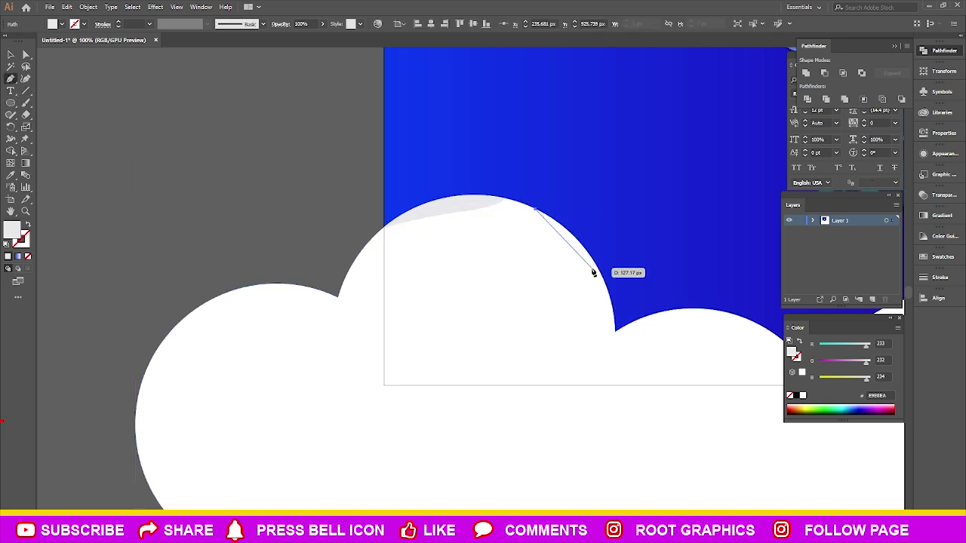
left_click_drag(596, 265, 610, 298)
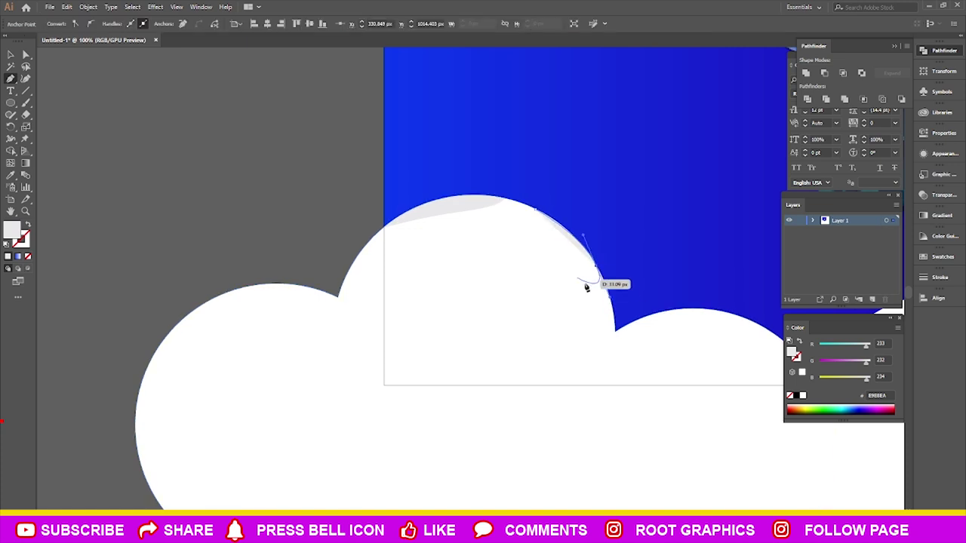
left_click(613, 310)
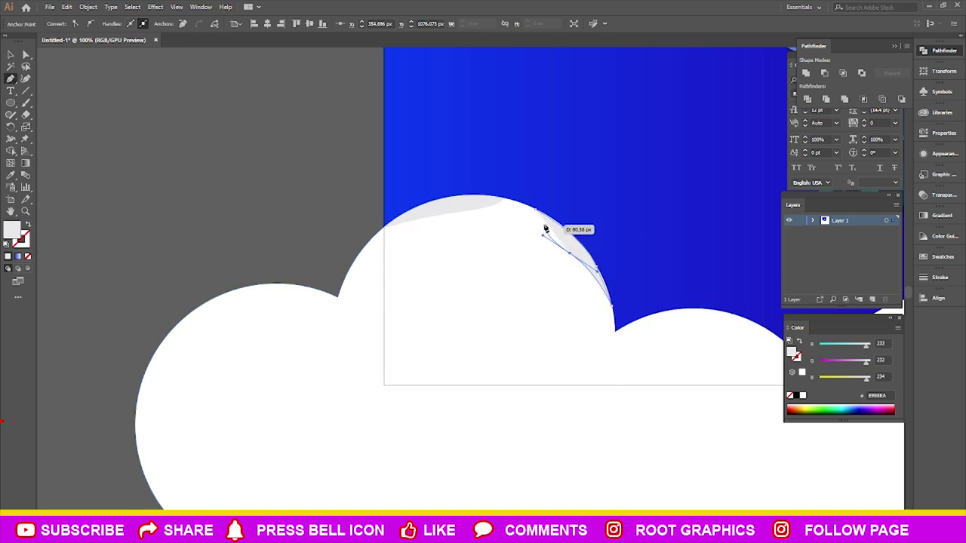
left_click(536, 209)
left_click(11, 55)
left_click(222, 127)
scroll(308, 209, "right", 2)
scroll(378, 227, "right", 2)
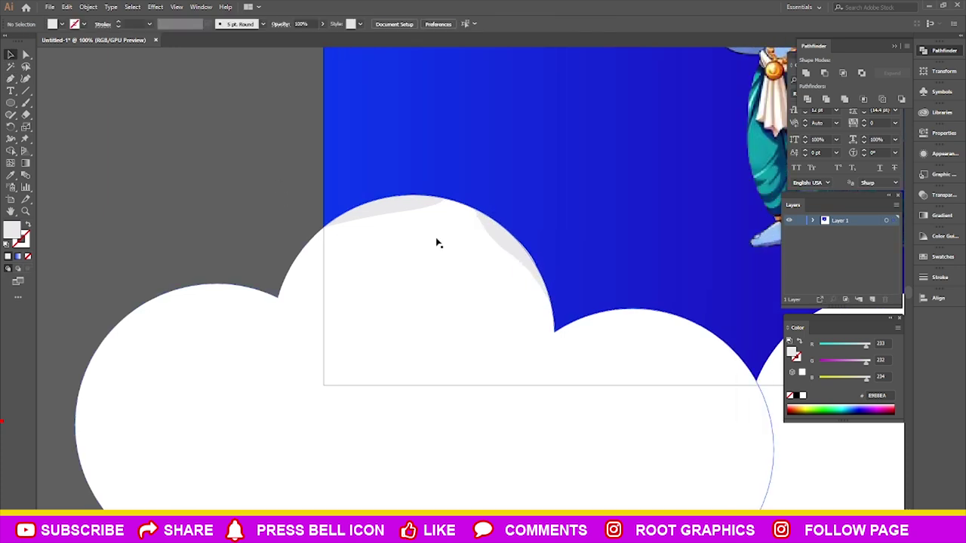
scroll(437, 243, "down", 3)
scroll(436, 254, "up", 3)
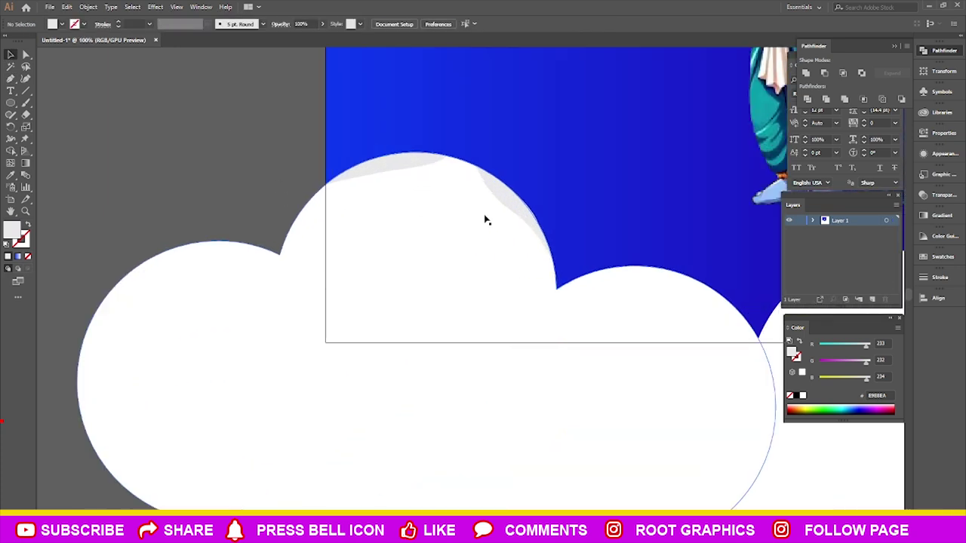
Draw a third shading sliver from the cloud notch curving along the next bump.
left_click(485, 220)
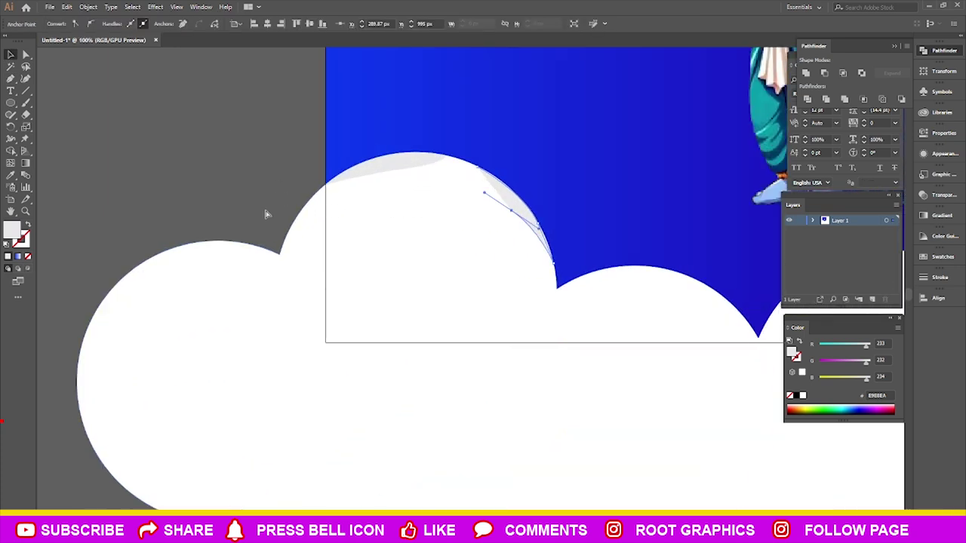
left_click(199, 159)
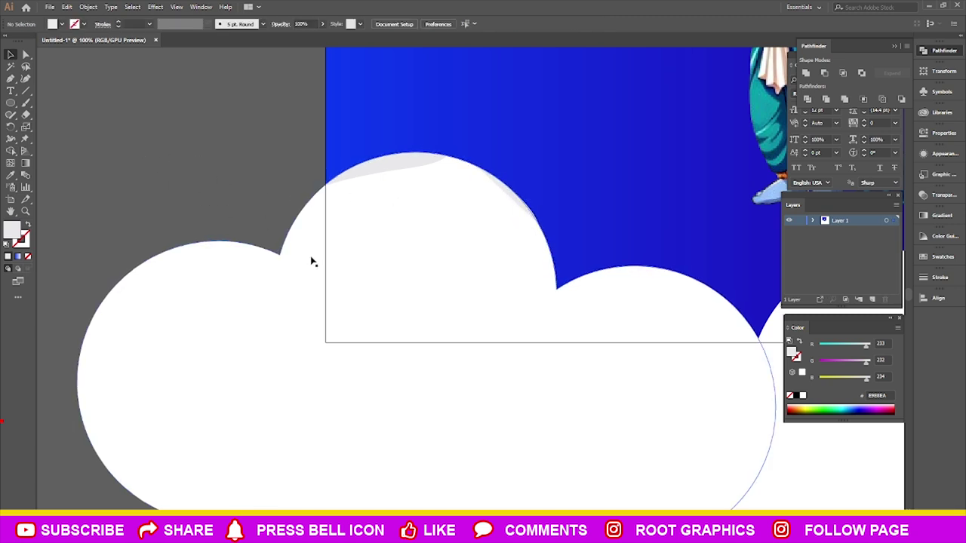
scroll(562, 205, "up", 2)
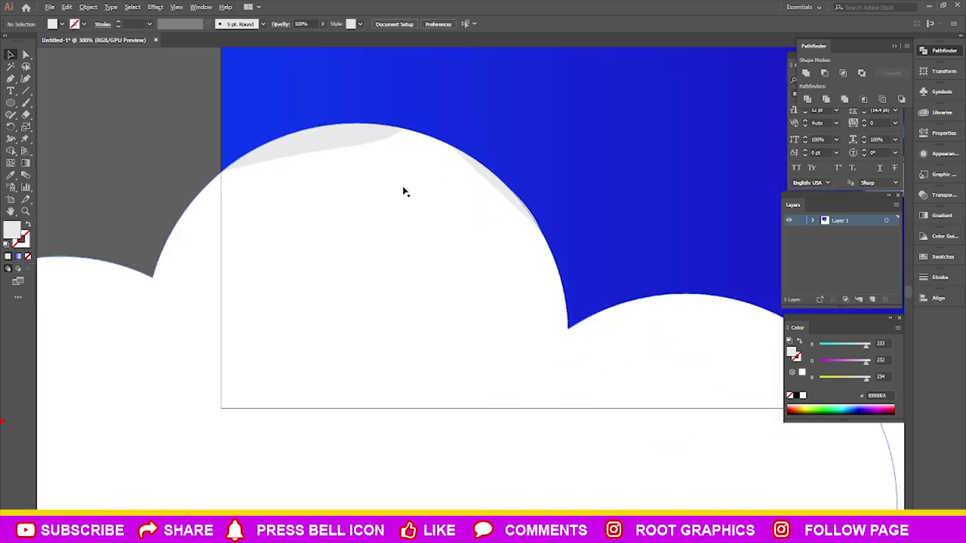
scroll(404, 192, "down", 1)
key("p")
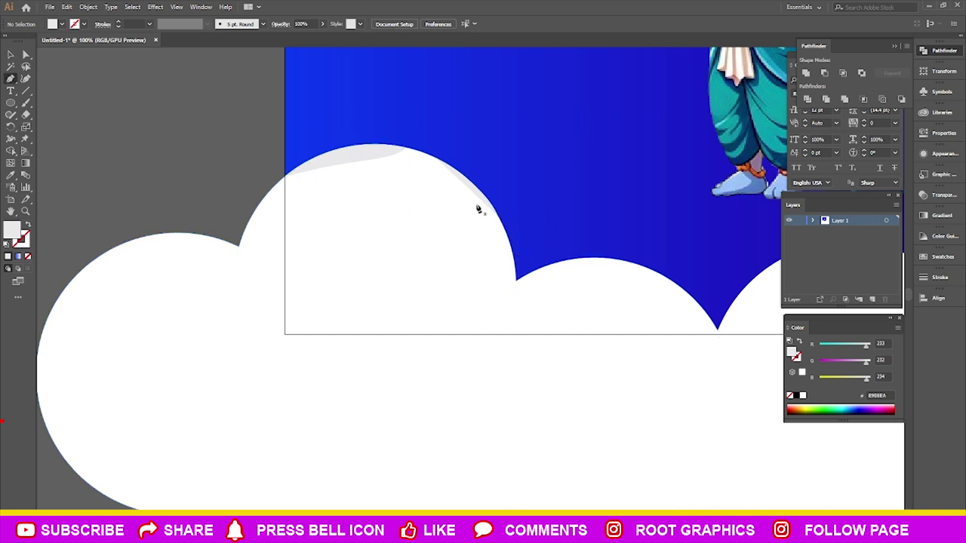
scroll(477, 209, "down", 1)
left_click_drag(505, 227, 440, 227)
left_click(473, 265)
left_click_drag(540, 244, 559, 250)
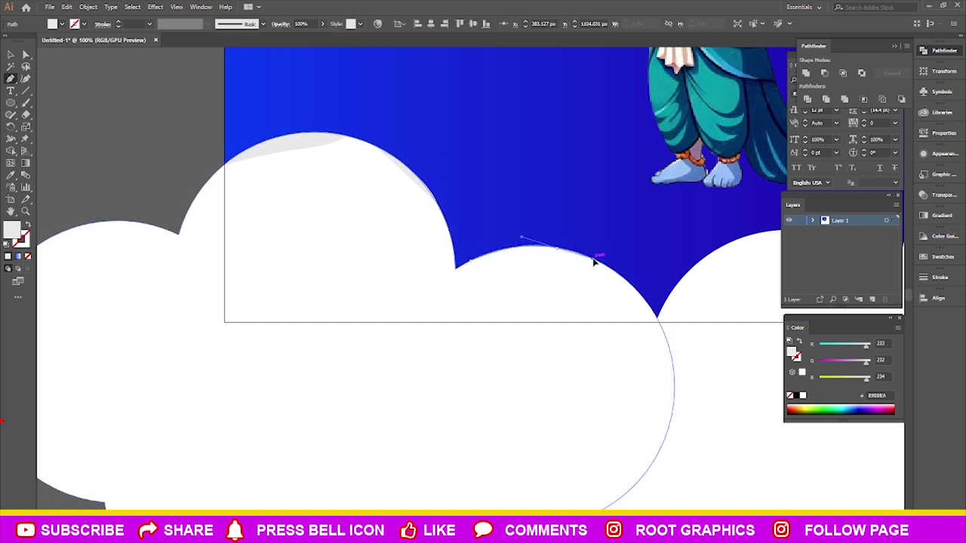
left_click(594, 260)
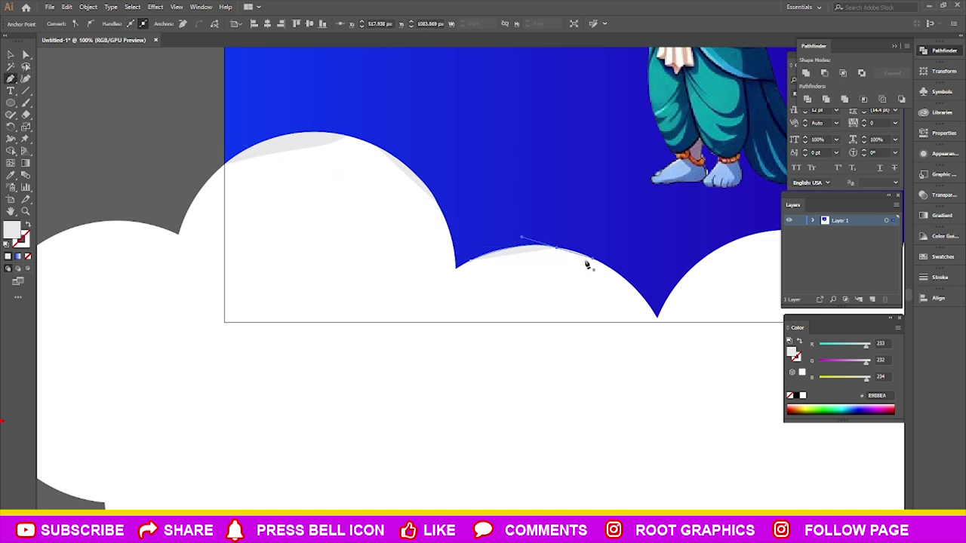
left_click(658, 317)
left_click_drag(657, 324, 668, 345)
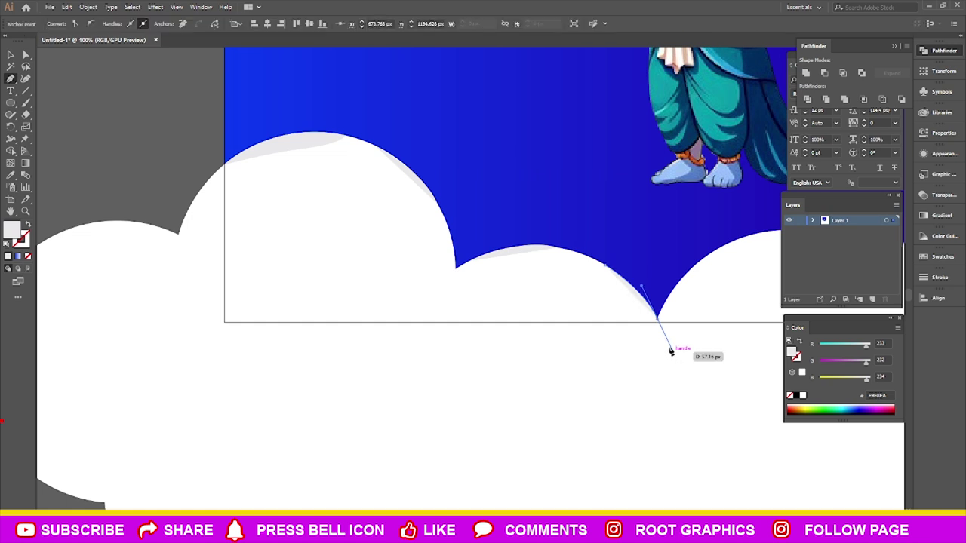
left_click(11, 55)
Curve the shading sliver up and over the top of the next cloud bump.
left_click_drag(241, 238, 241, 201)
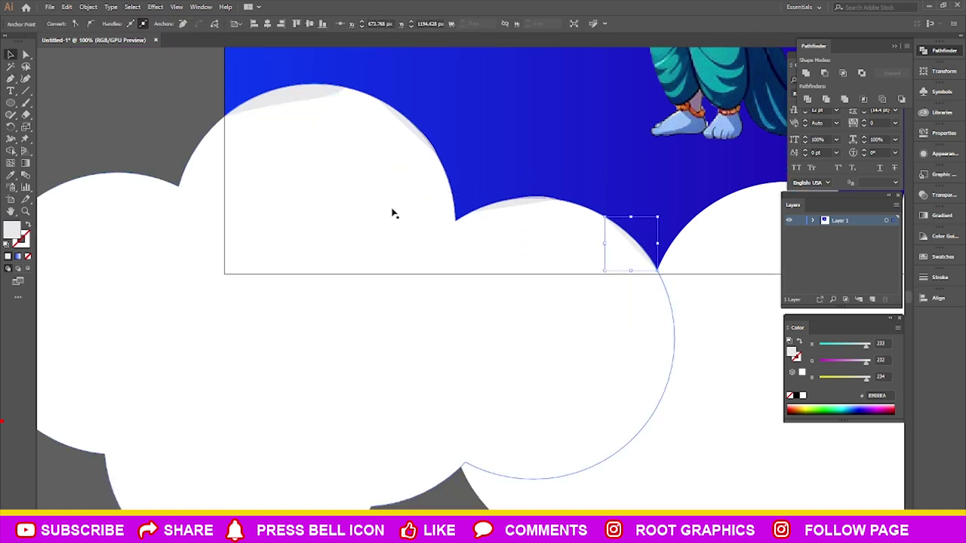
scroll(332, 219, "down", 3)
scroll(397, 235, "down", 4)
scroll(453, 218, "up", 3)
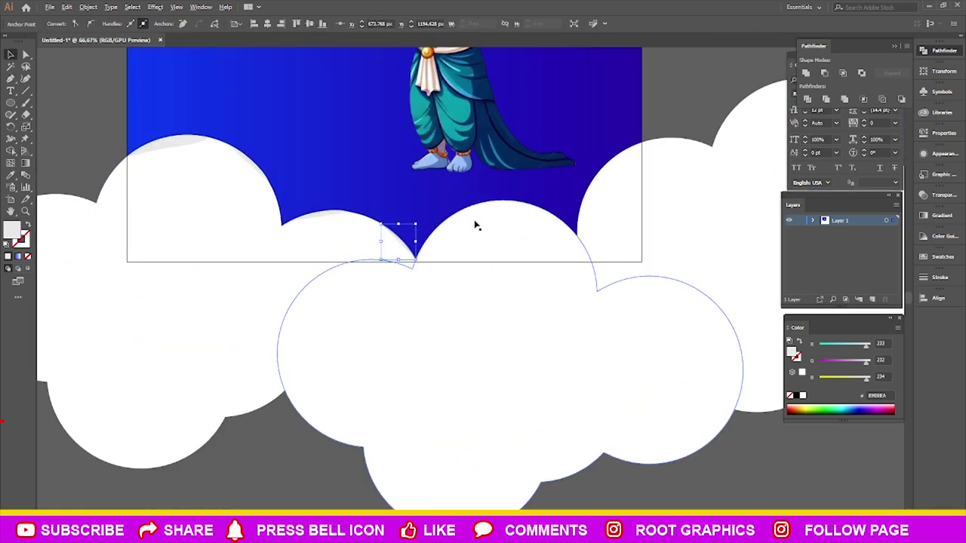
scroll(474, 222, "up", 3)
left_click(10, 79)
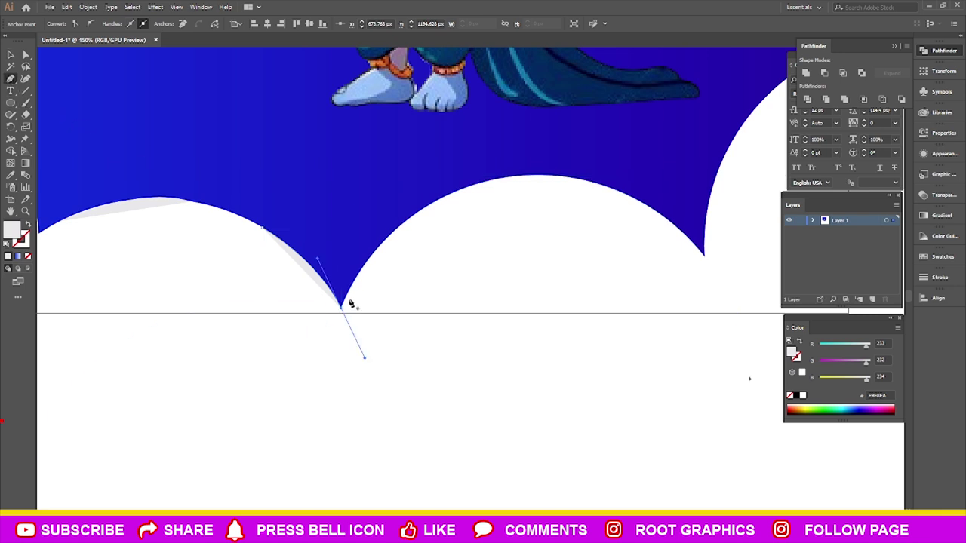
mouse_move(411, 217)
left_mouse_down()
mouse_move(445, 210)
mouse_move(447, 201)
mouse_move(345, 295)
left_mouse_up()
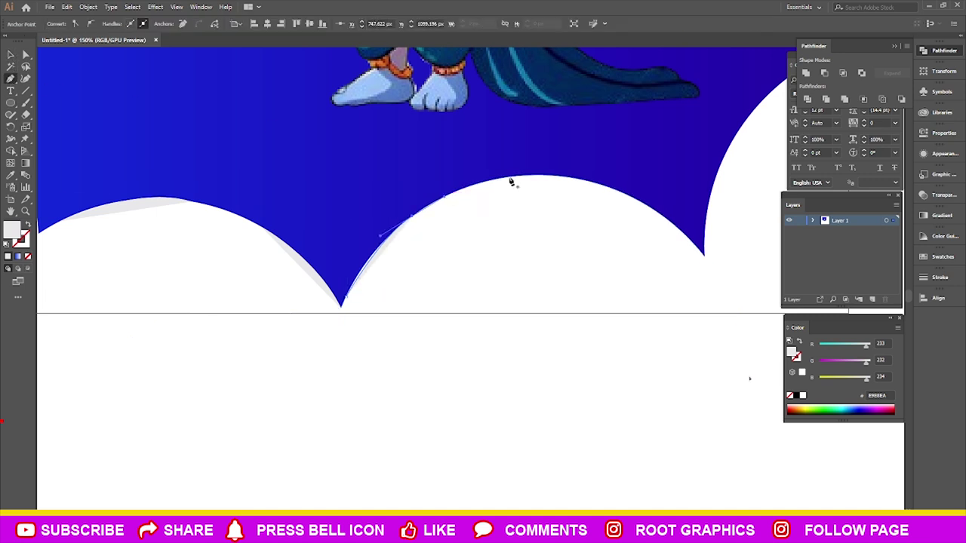
left_click(472, 190)
mouse_move(596, 184)
left_mouse_down()
mouse_move(660, 210)
mouse_move(15, 67)
left_mouse_up()
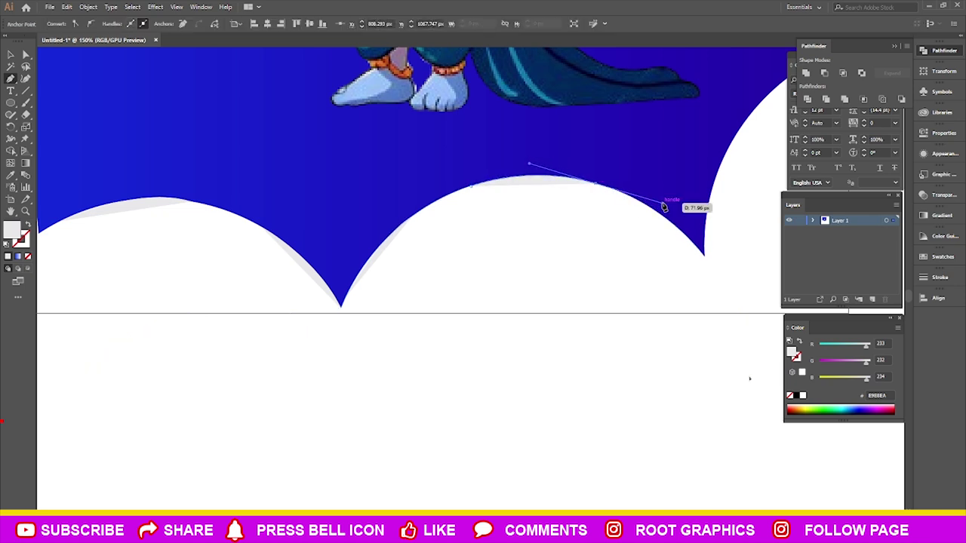
left_click(10, 54)
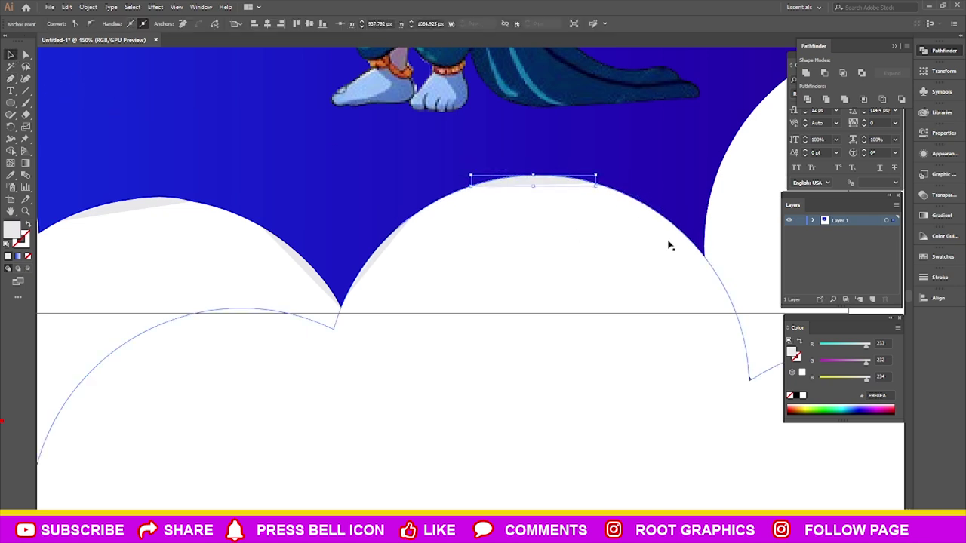
Draw a new shadow path below a cloud lobe and bend its handles along the curve.
left_click(11, 79)
left_click(642, 203)
left_click_drag(707, 255, 714, 277)
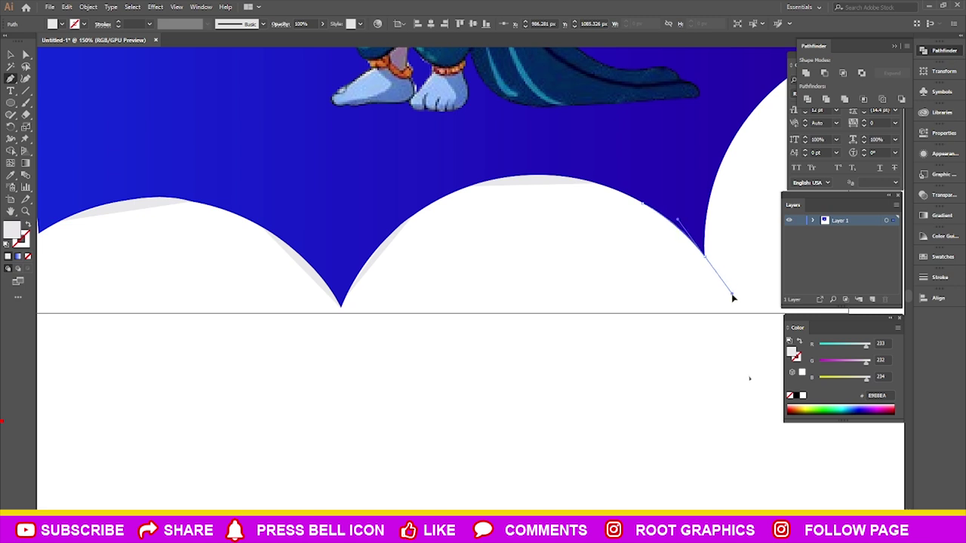
left_click(10, 79)
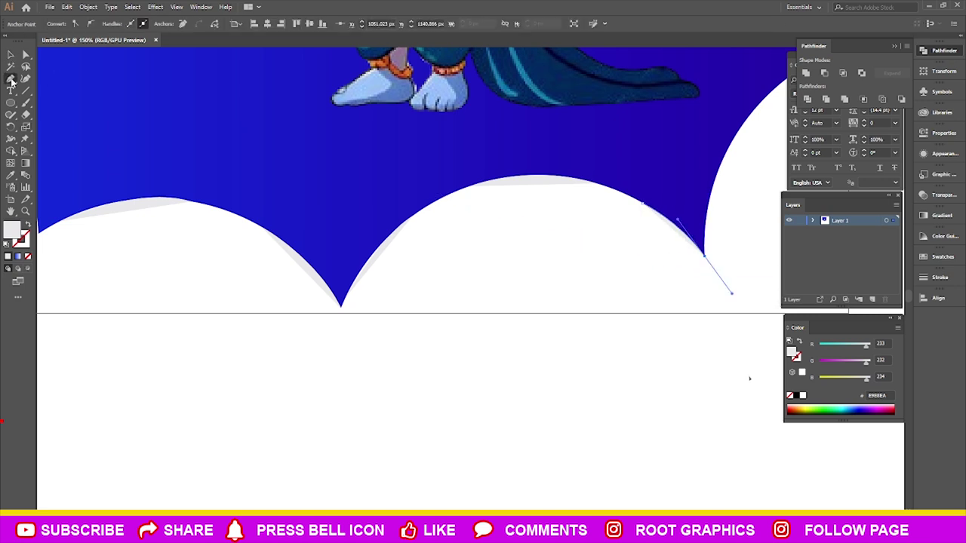
scroll(259, 205, "down", 5)
scroll(427, 182, "up", 3)
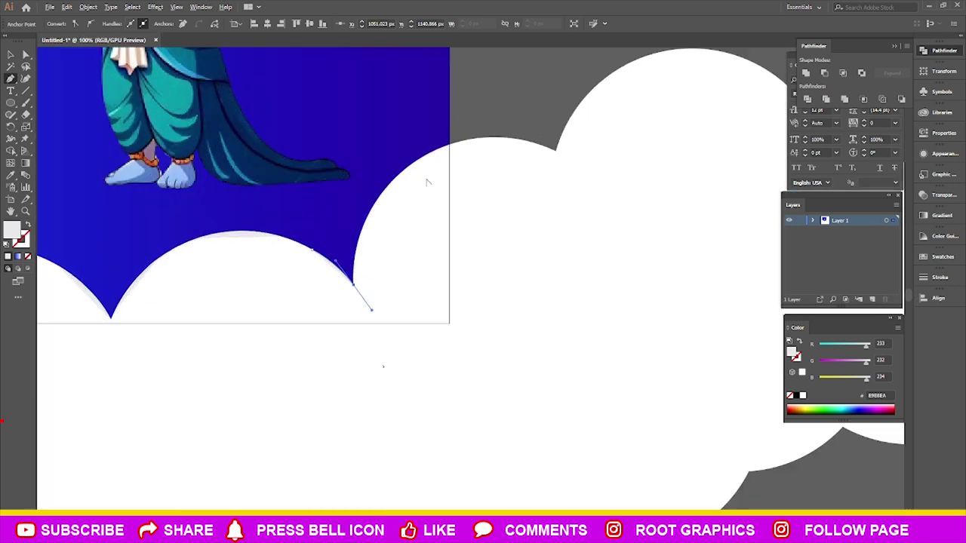
mouse_move(452, 148)
left_mouse_down()
mouse_move(370, 217)
mouse_move(341, 276)
mouse_move(351, 274)
mouse_move(357, 289)
left_mouse_up()
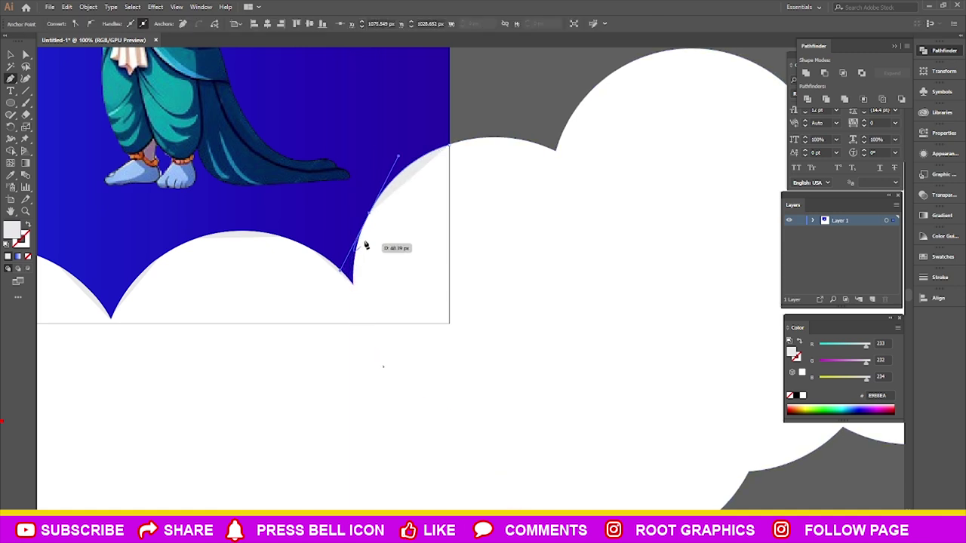
left_click_drag(356, 289, 369, 217)
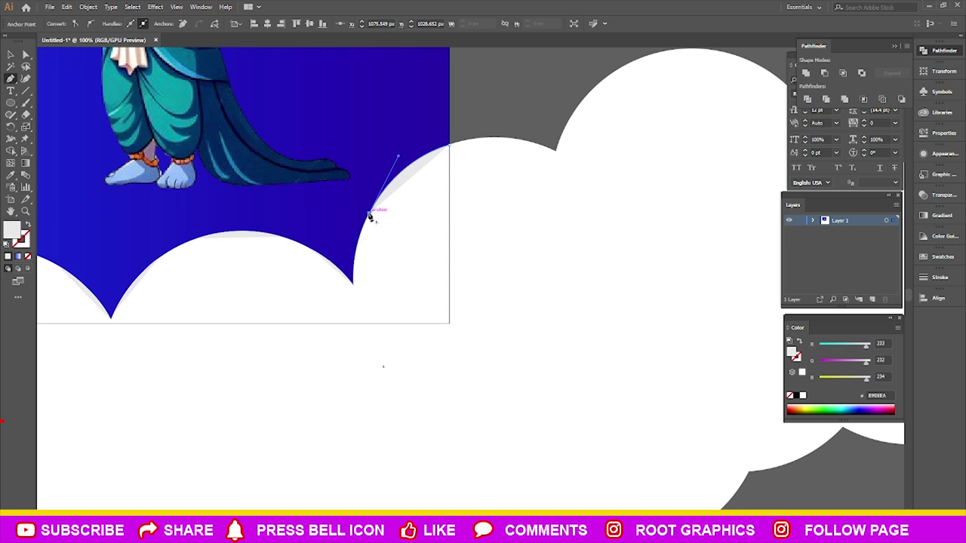
left_click(10, 54)
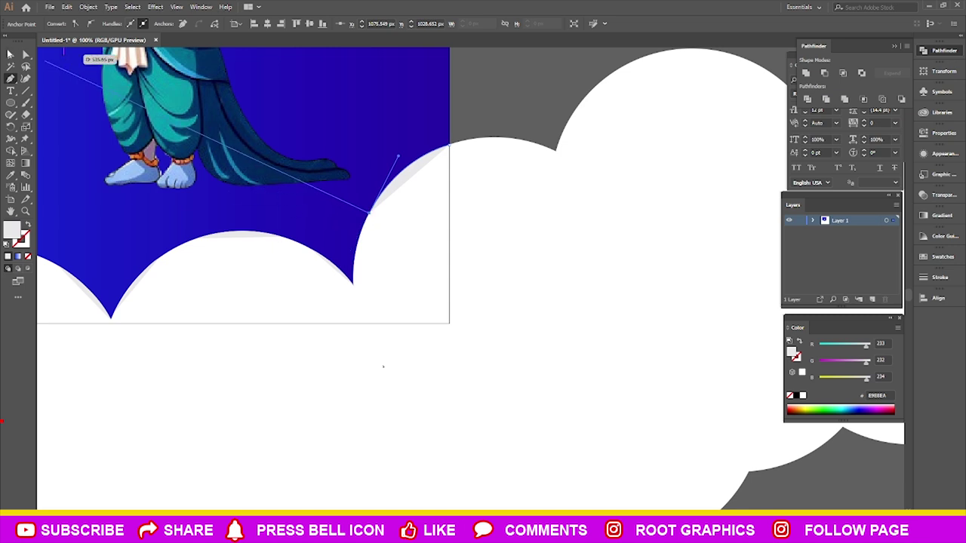
Move a cloud circle into a new position along the bottom of the artboard.
left_click(494, 106)
scroll(509, 198, "right", 2)
scroll(522, 204, "right", 2)
scroll(518, 207, "down", 5)
scroll(476, 210, "up", 3)
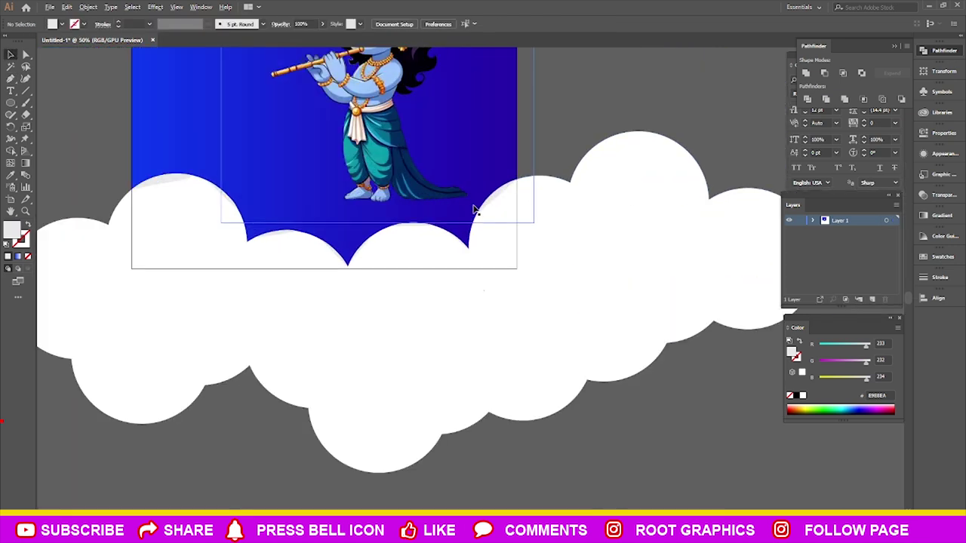
scroll(392, 227, "up", 5)
scroll(410, 209, "down", 4)
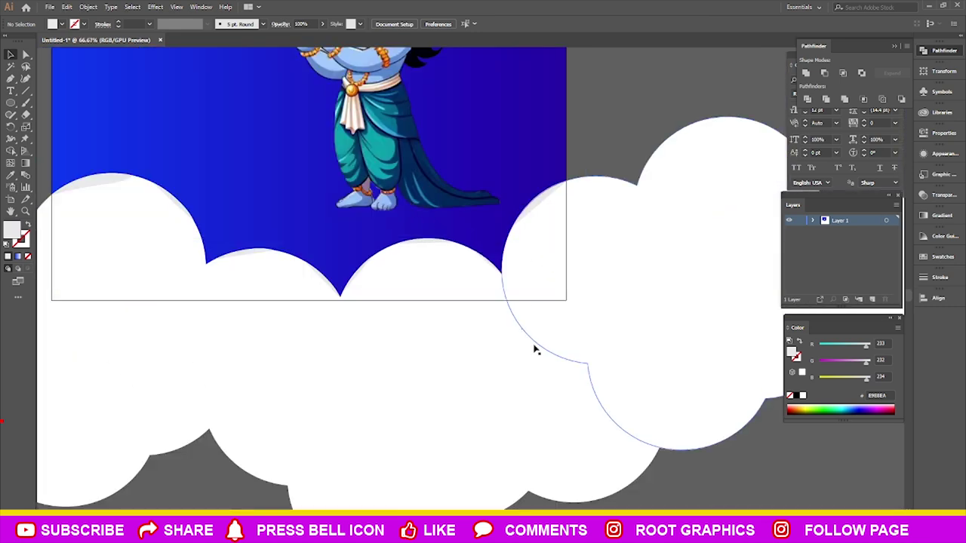
scroll(453, 252, "down", 1)
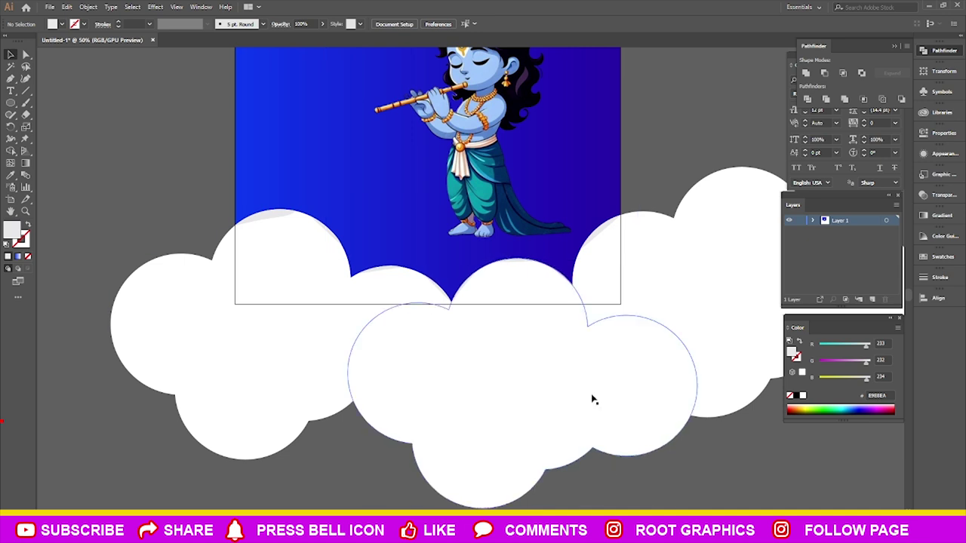
scroll(594, 394, "down", 2)
left_click_drag(442, 350, 492, 348)
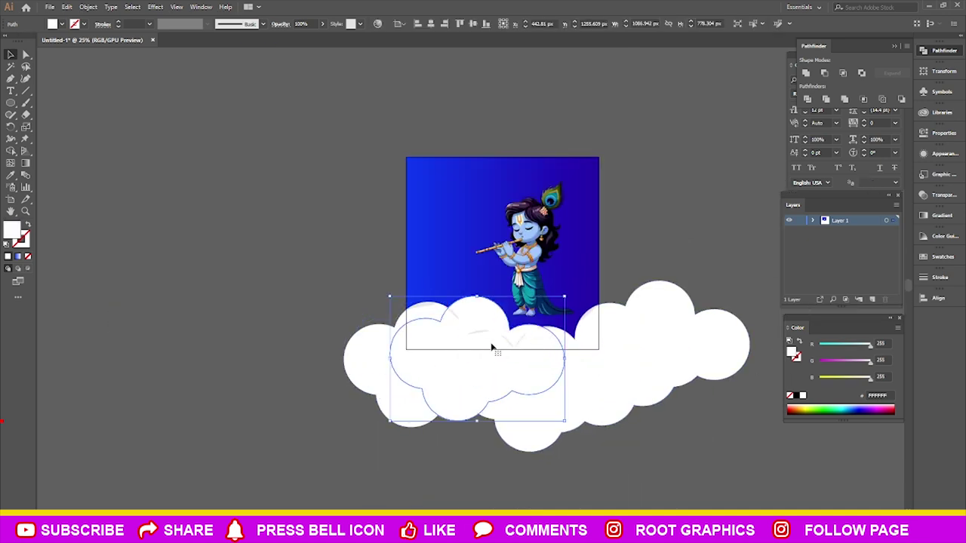
left_click(201, 309)
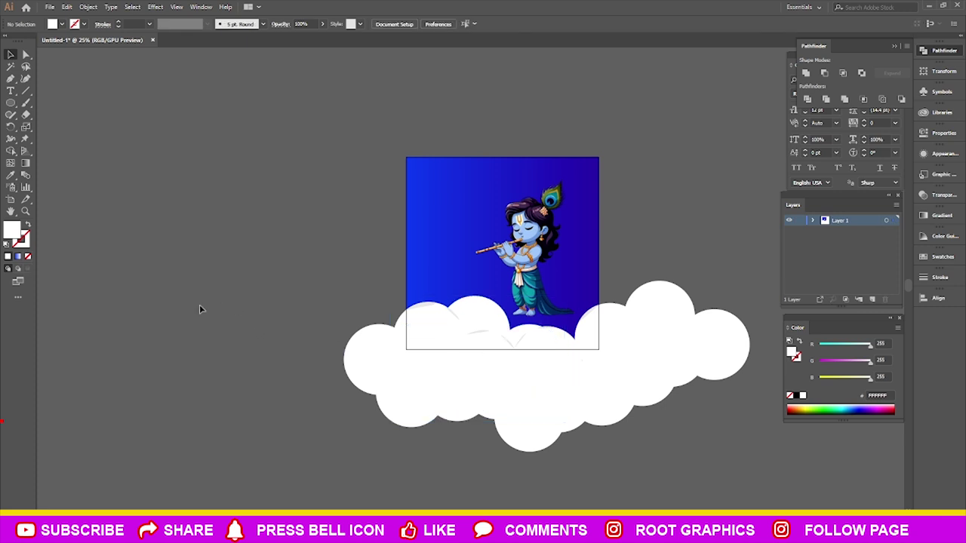
Try sending the top cloud circle to the back, then undo it.
scroll(447, 335, "up", 2)
left_click(439, 381)
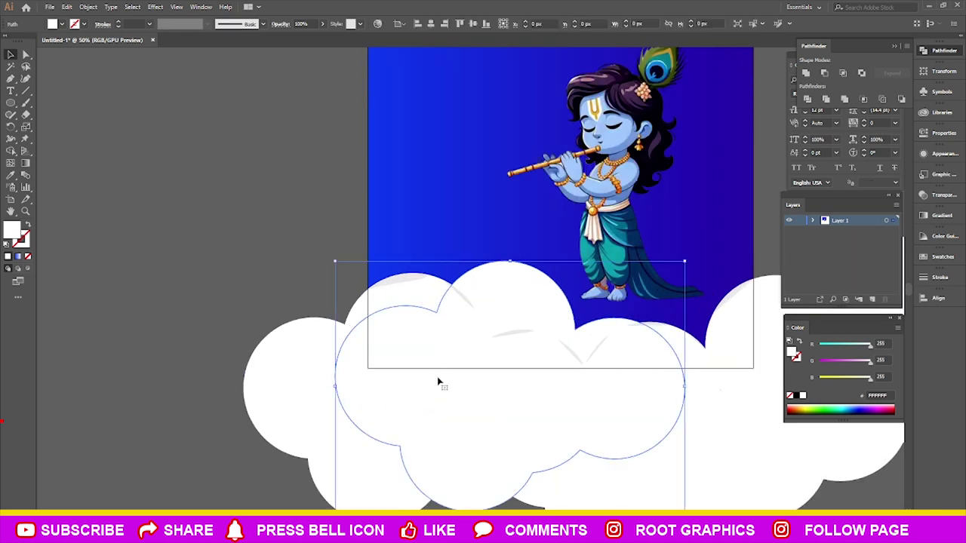
key("ctrl+shift+bracketleft")
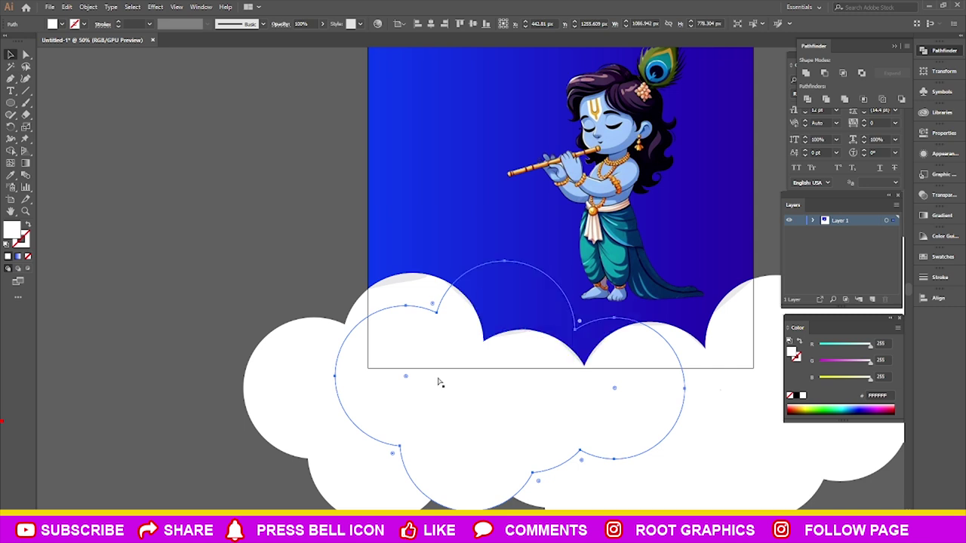
key("ctrl+z")
key("v")
left_click(177, 246)
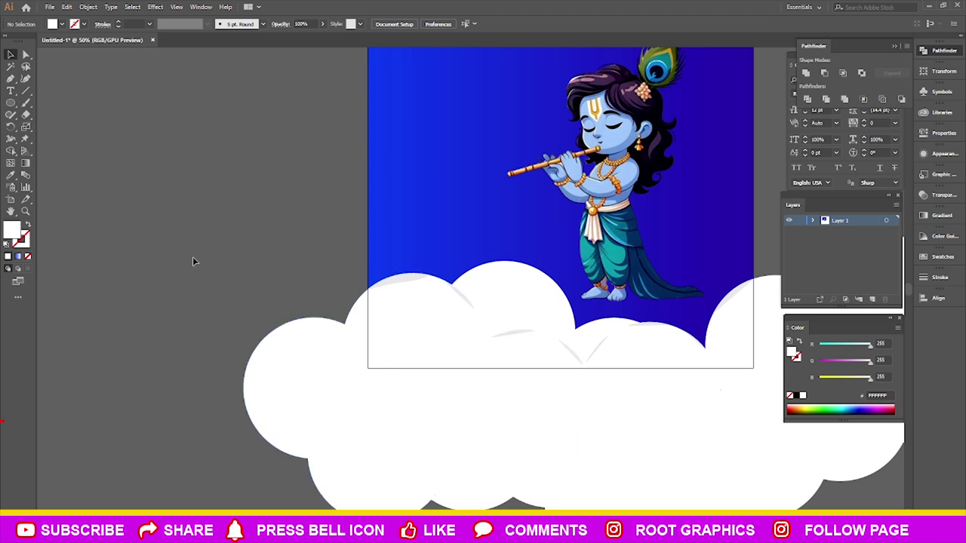
scroll(226, 348, "right", 1)
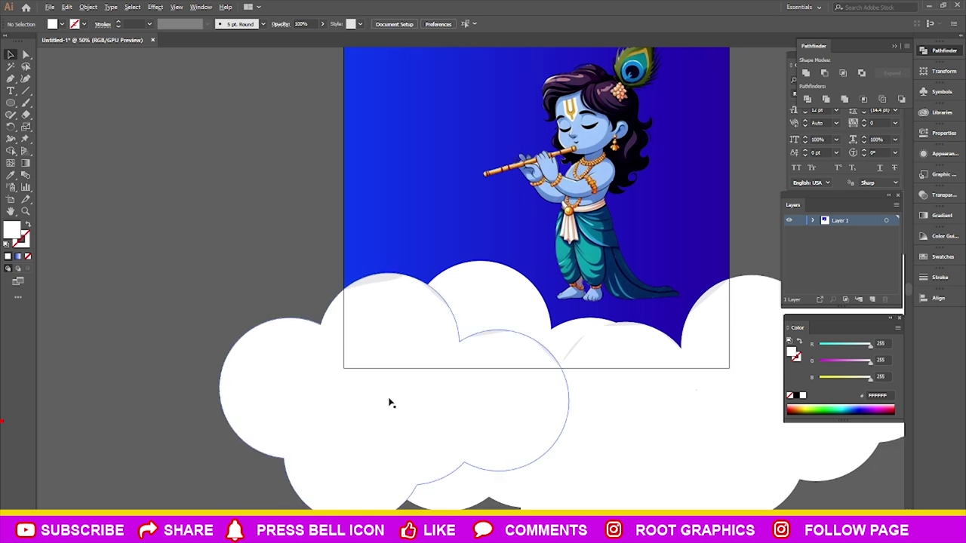
Move the cloud cluster up to the lower-right of the square.
left_click(432, 285)
left_click_drag(432, 286, 442, 283)
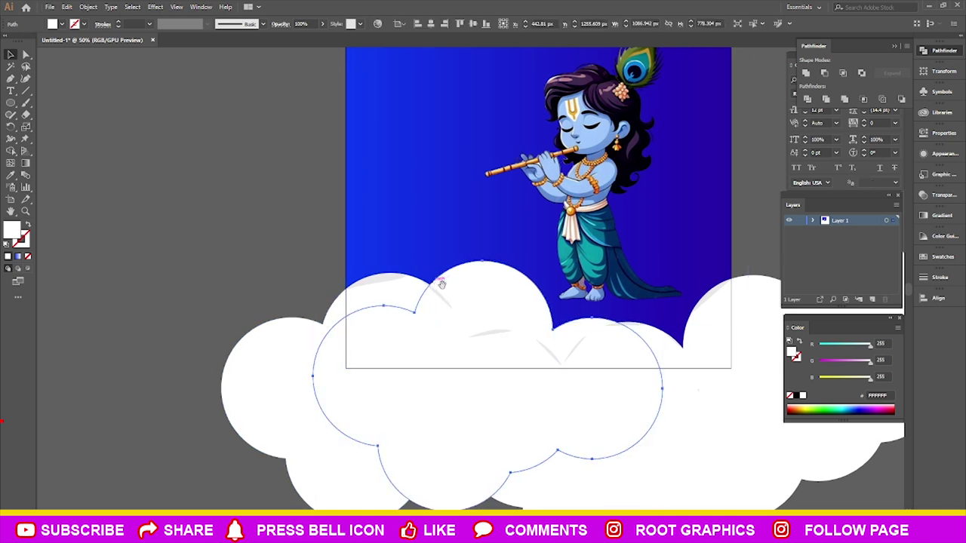
left_click(414, 344)
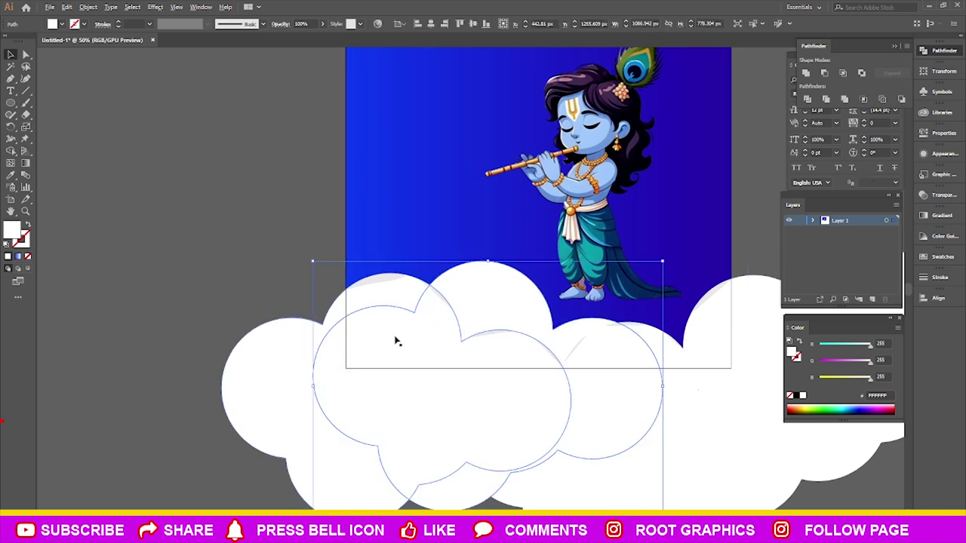
left_click_drag(403, 350, 697, 378)
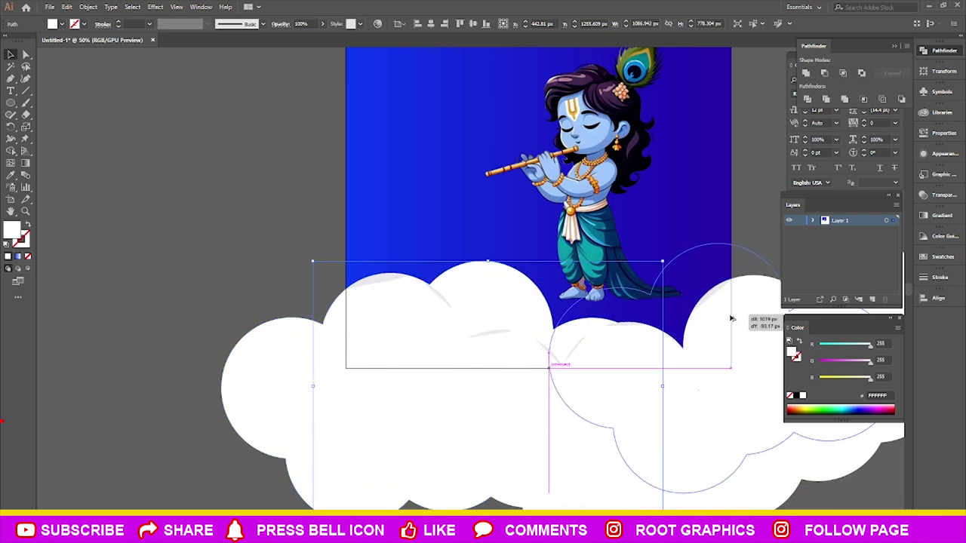
left_click_drag(697, 377, 687, 324)
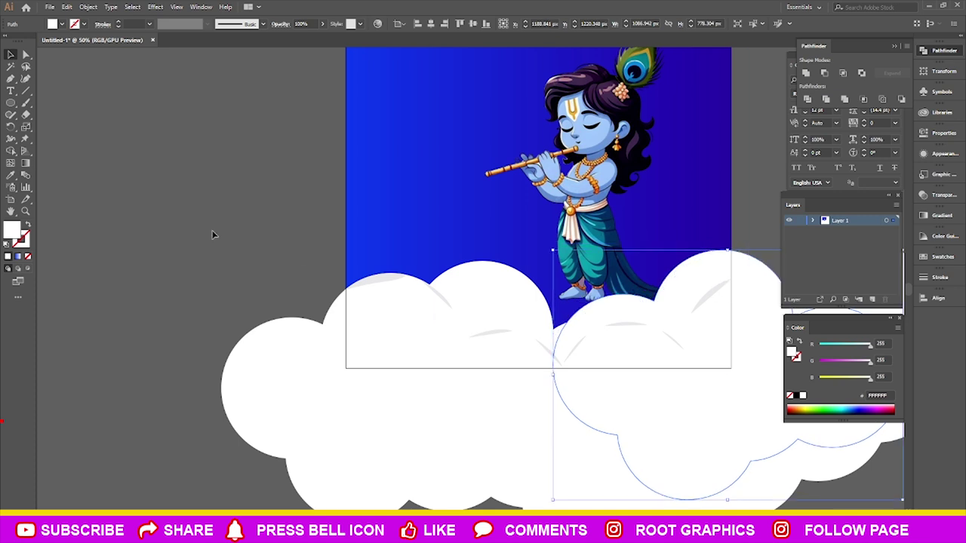
left_click(211, 231)
scroll(351, 329, "right", 1)
scroll(394, 332, "down", 2)
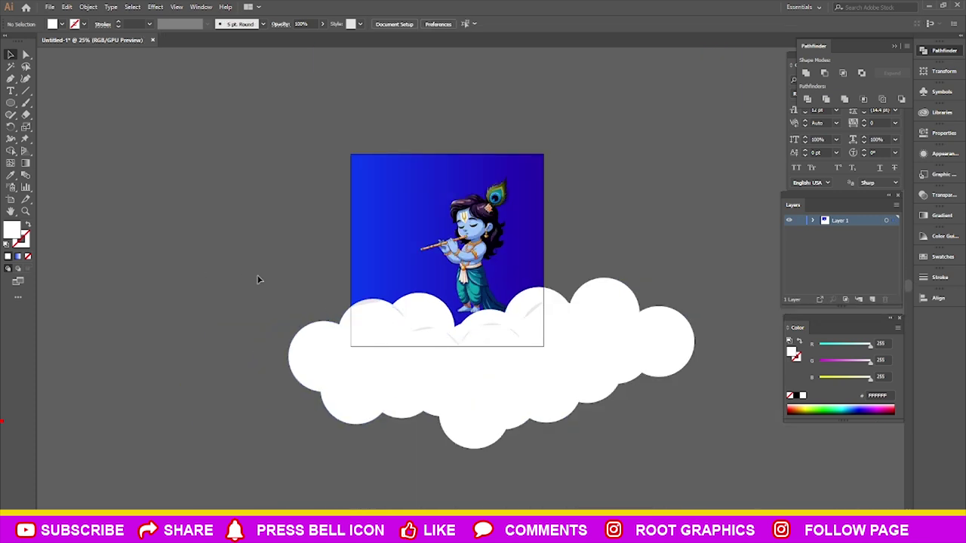
scroll(268, 280, "up", 1)
Undo the last cloud move and paste 'Janmashtami' into a new text object.
key("ctrl+z")
key("ctrl+z")
key("ctrl+z")
left_click(294, 286)
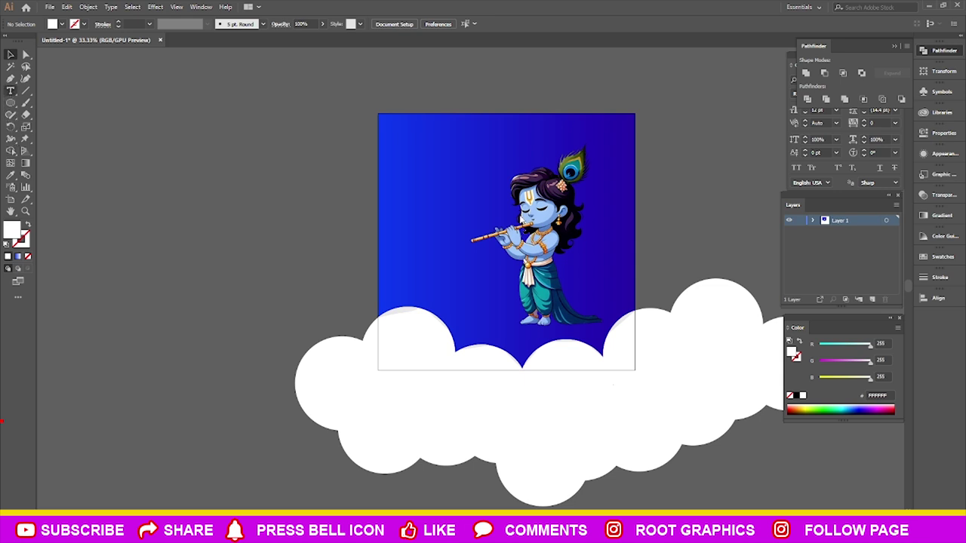
left_click(410, 186)
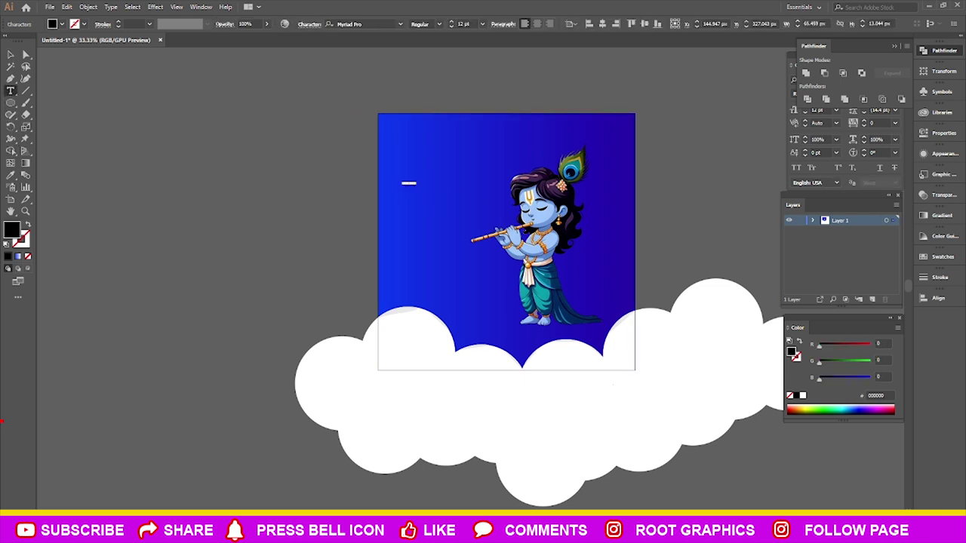
left_click(680, 533)
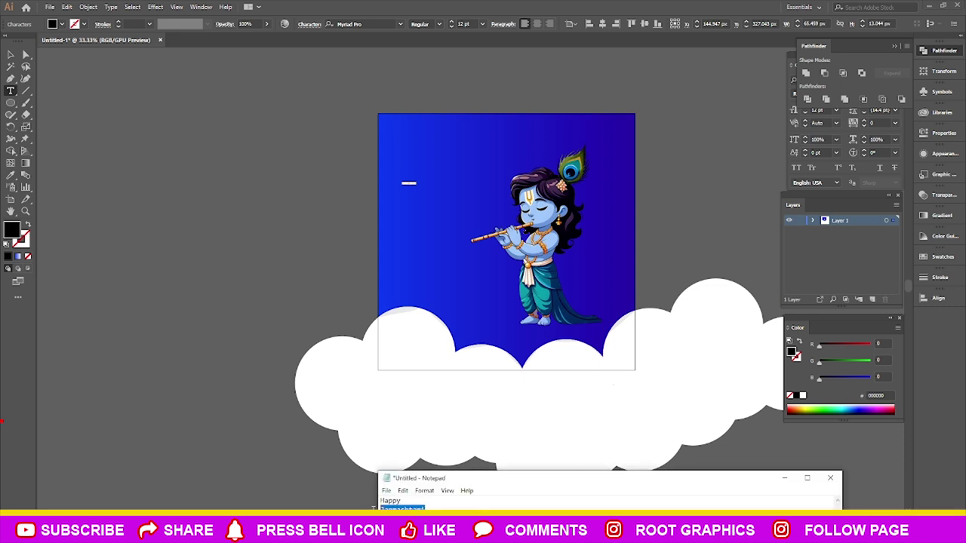
scroll(423, 187, "left", 2)
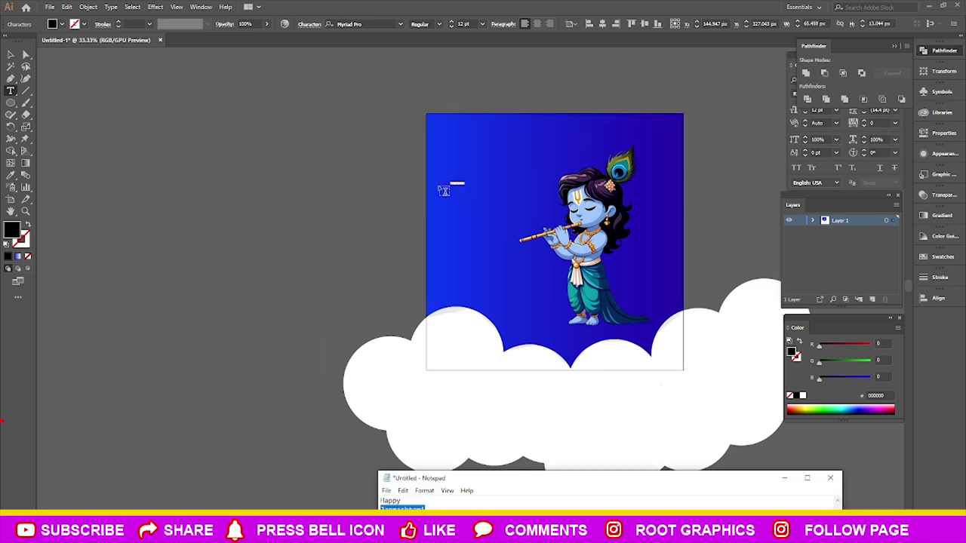
scroll(453, 186, "left", 2)
scroll(453, 186, "up", 3)
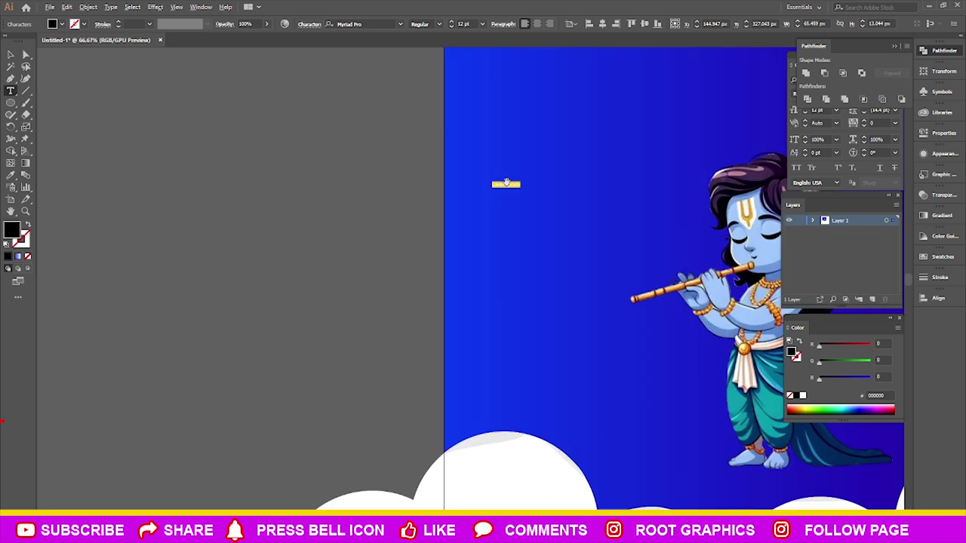
scroll(498, 185, "up", 5)
key("ctrl+v")
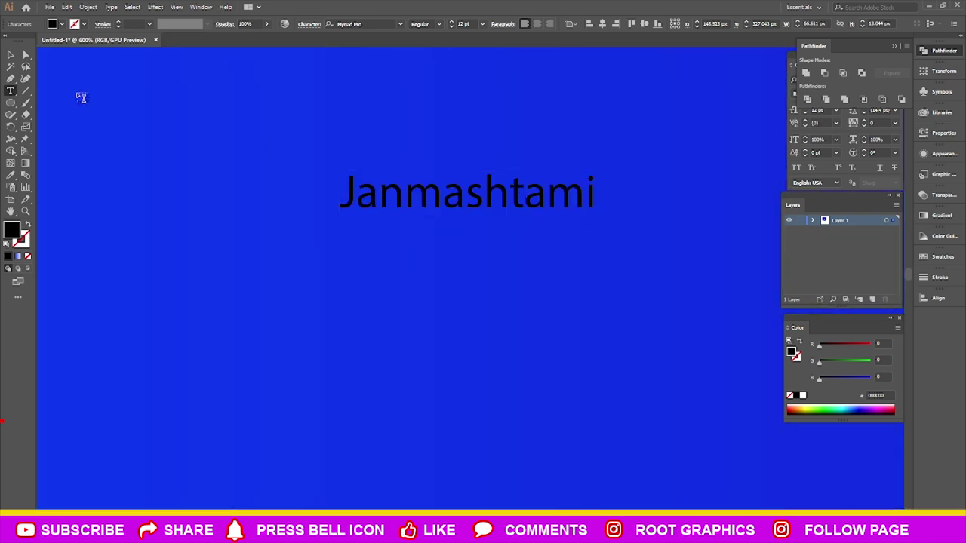
Fill the Janmashtami text white and fit the whole poster in view.
left_click(802, 395)
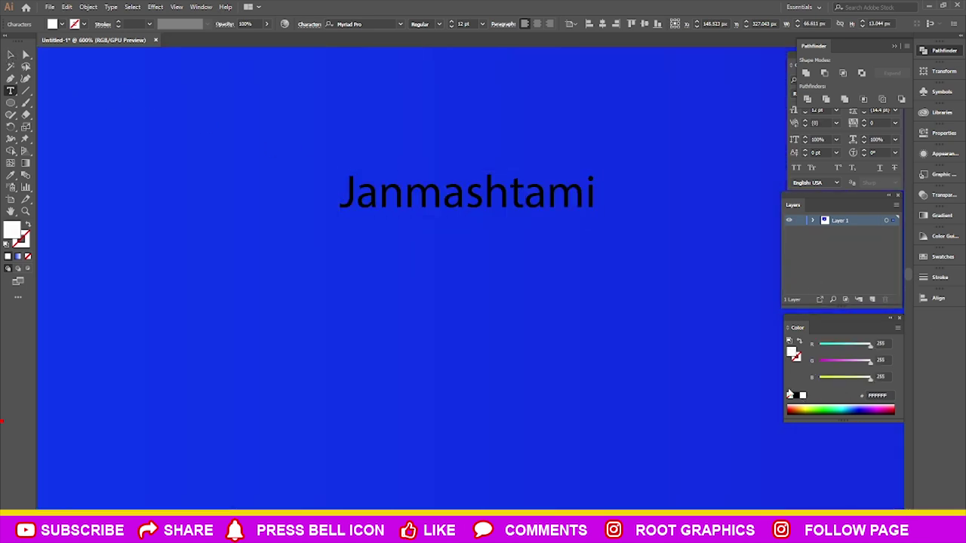
left_click(12, 56)
left_click(802, 397)
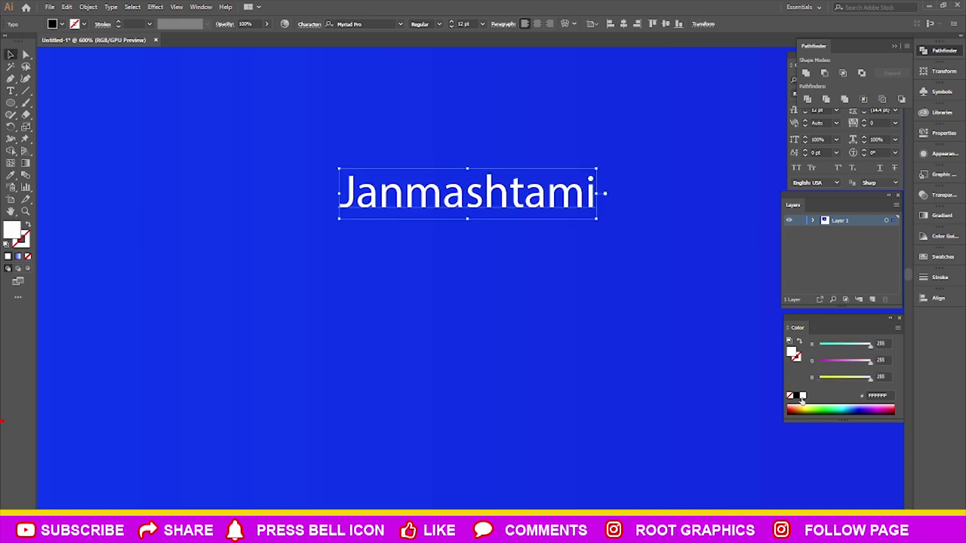
key("ctrl+0")
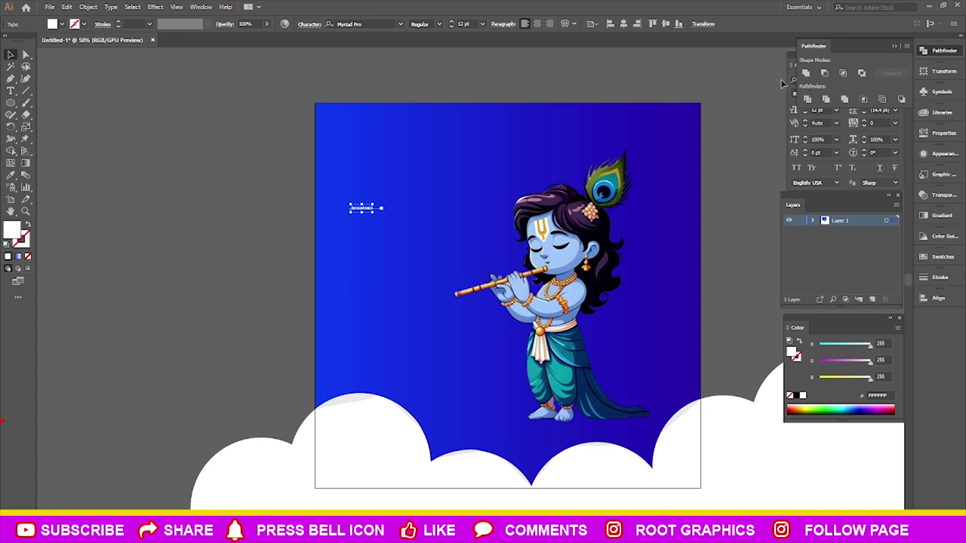
Bring the Character panel settings into view for the title.
left_click(788, 75)
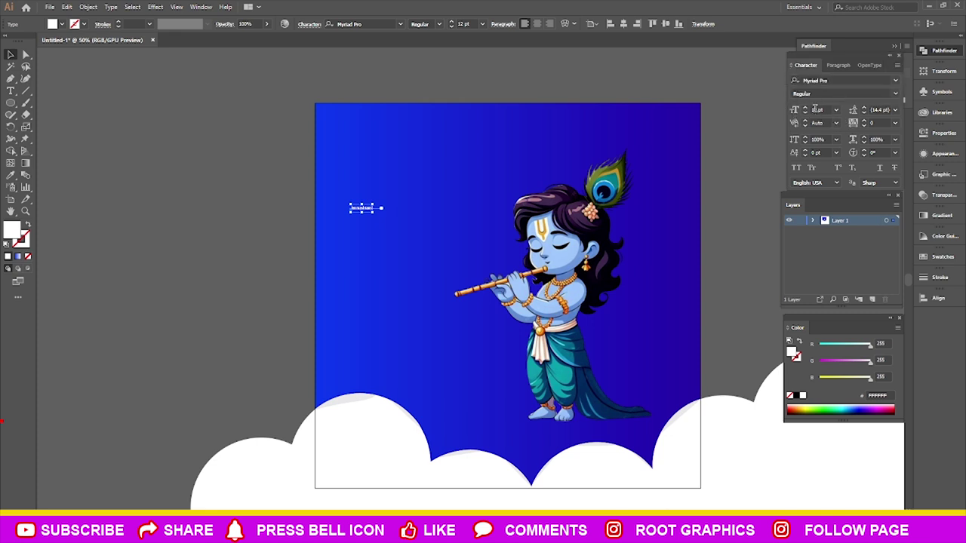
scroll(818, 111, "up", 9)
scroll(818, 112, "up", 9)
scroll(817, 111, "up", 9)
scroll(817, 111, "up", 9)
scroll(818, 112, "up", 10)
scroll(817, 112, "up", 10)
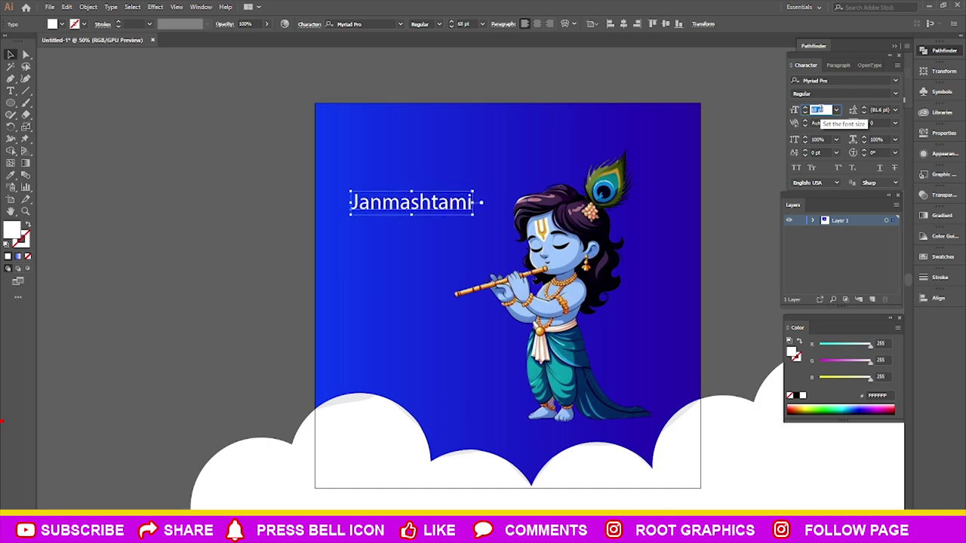
Nudge the Krishna illustration slightly right and reselect the Janmashtami title.
left_click(11, 54)
left_click(570, 240)
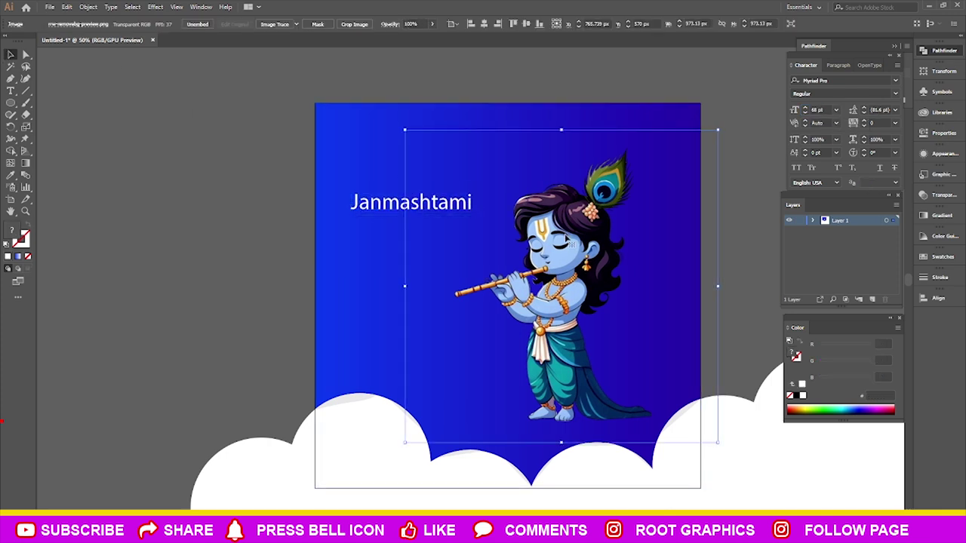
key("Right")
key("Right")
key("Right")
key("Right")
key("Right")
key("Right")
key("Right")
key("Right")
key("Right")
key("Right")
key("Right")
key("Right")
key("Right")
key("Right")
key("Right")
key("Right")
key("Right")
key("Right")
key("Right")
key("Right")
key("Right")
key("Right")
key("Right")
key("Right")
key("Right")
key("Right")
key("Right")
key("Left")
key("Left")
key("Left")
key("Left")
key("Left")
key("Left")
left_click(253, 239)
left_click(457, 203)
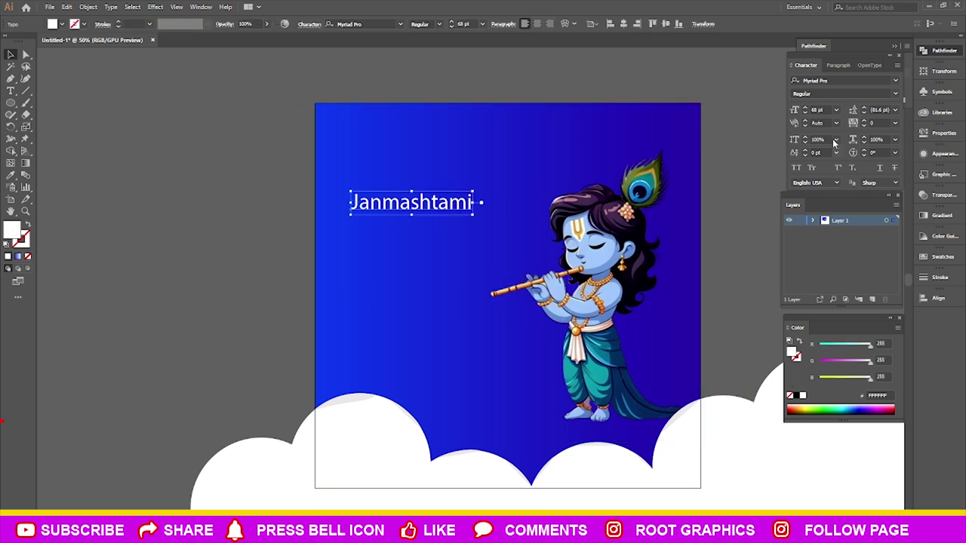
left_click(895, 82)
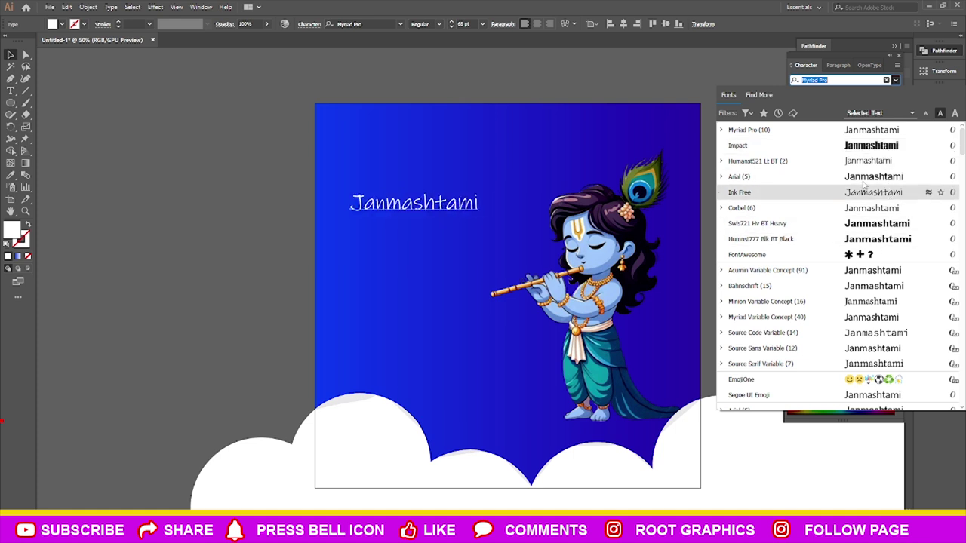
Apply Gabriola to the Janmashtami title and scale it up to about 133 pt.
scroll(876, 306, "down", 3)
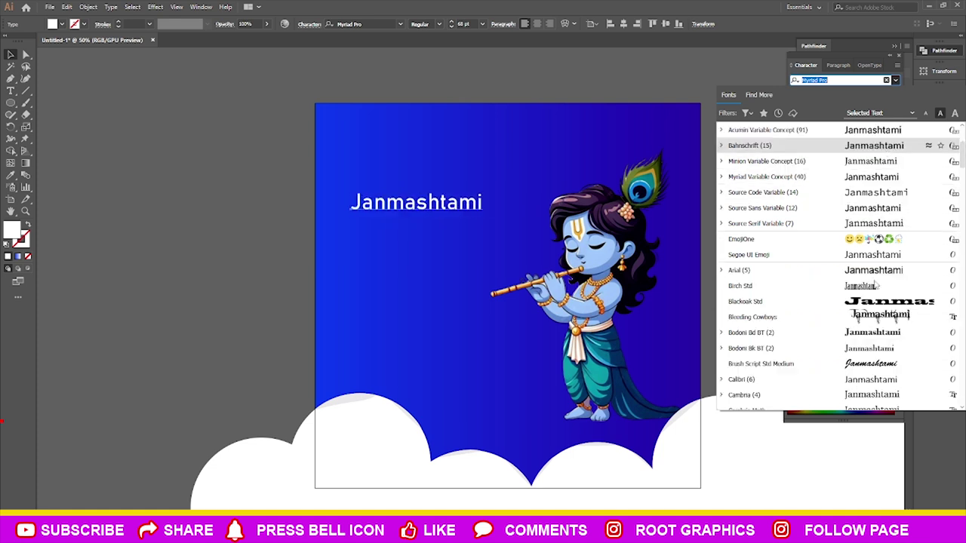
scroll(877, 297, "down", 2)
scroll(877, 297, "down", 3)
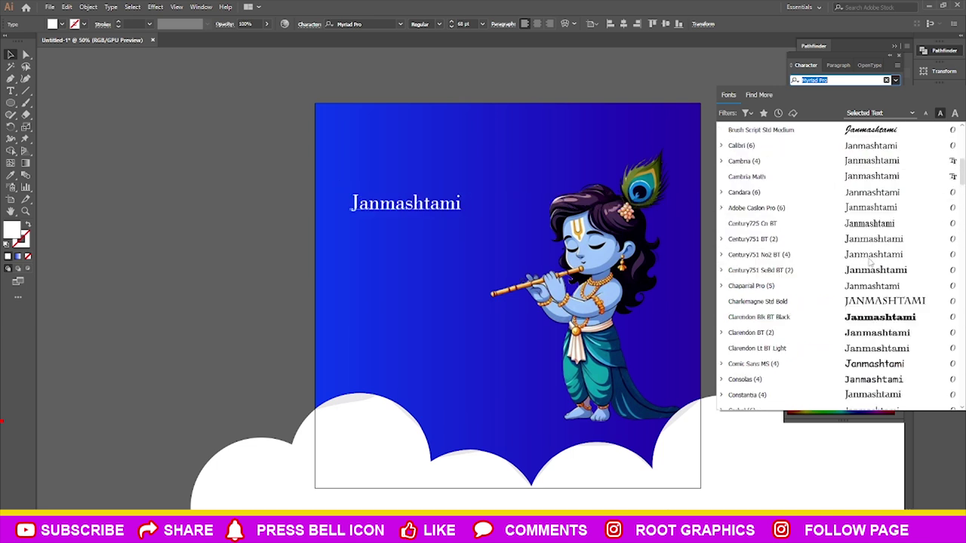
scroll(871, 306, "down", 3)
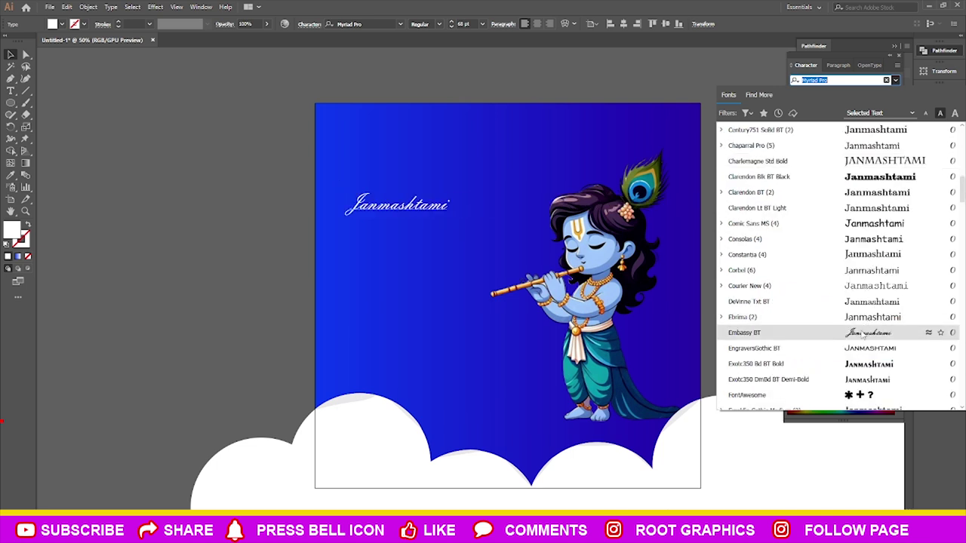
scroll(864, 336, "down", 1)
scroll(865, 338, "down", 1)
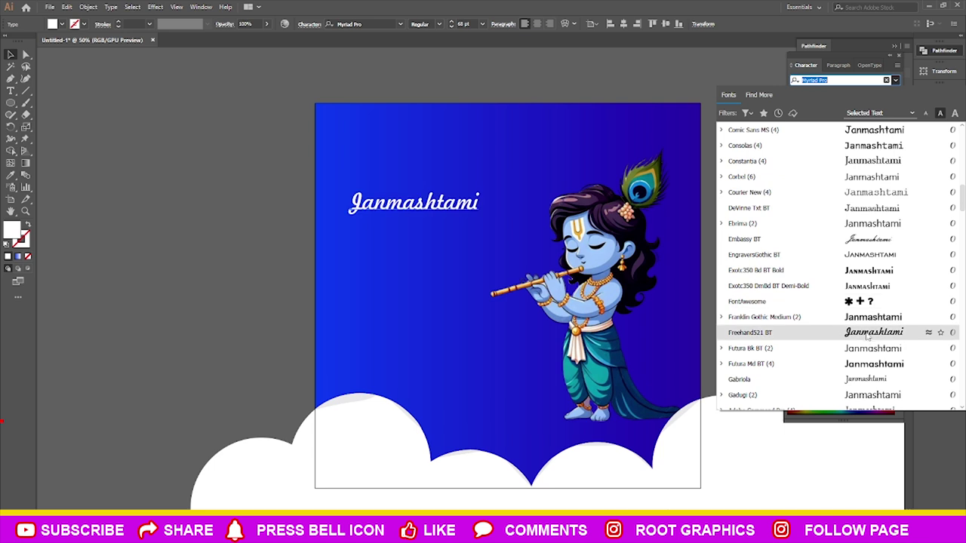
scroll(868, 338, "down", 1)
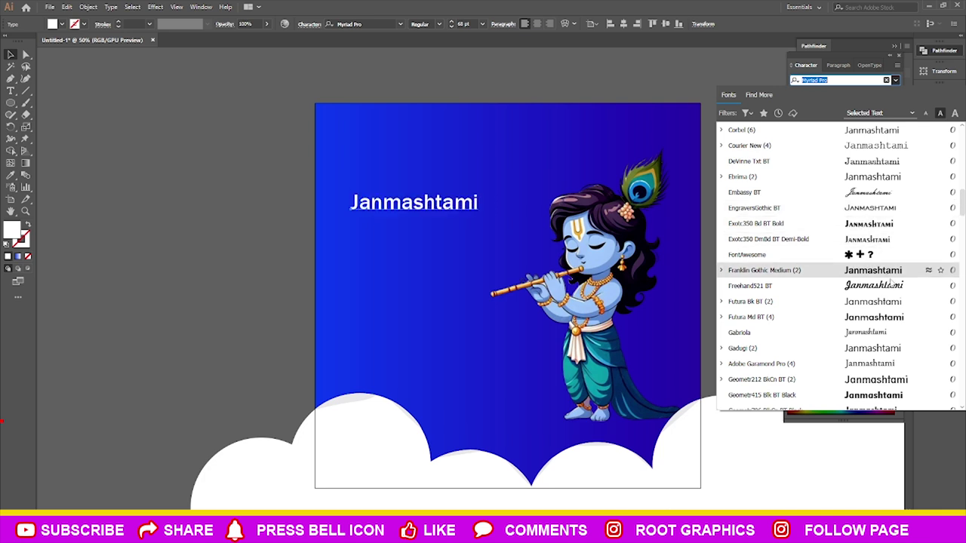
left_click(882, 330)
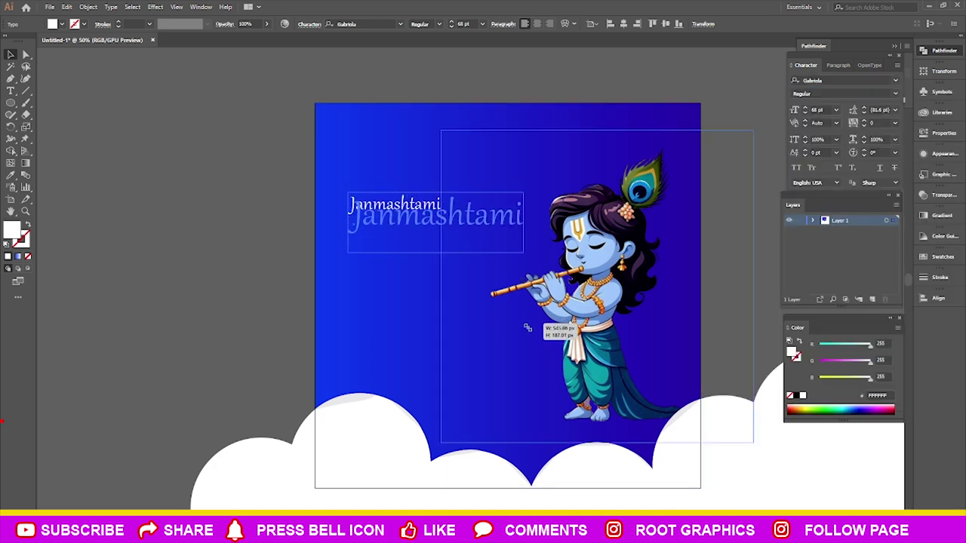
left_click_drag(443, 224, 530, 327)
Move the title lower left and duplicate it above, retyped as 'Happy'.
left_click_drag(465, 220, 447, 328)
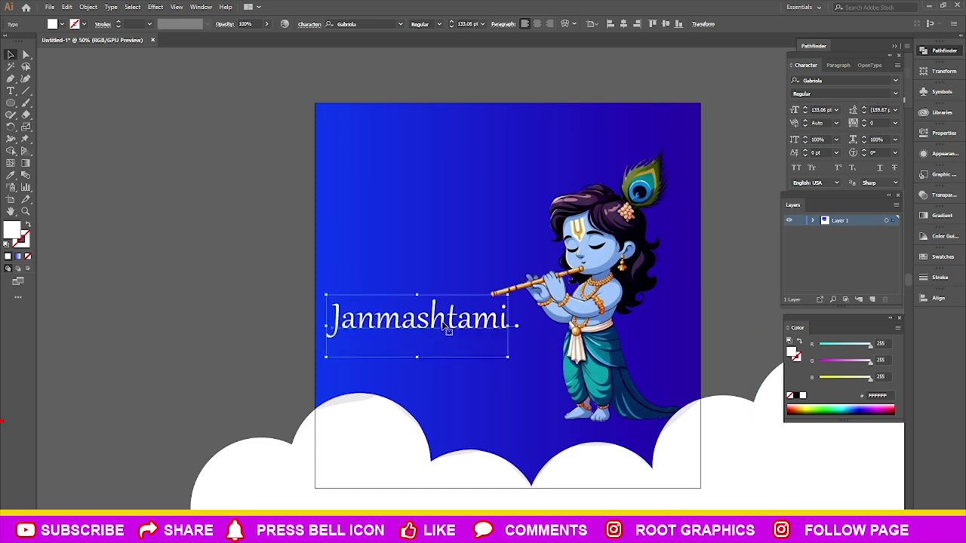
left_click_drag(444, 326, 425, 320)
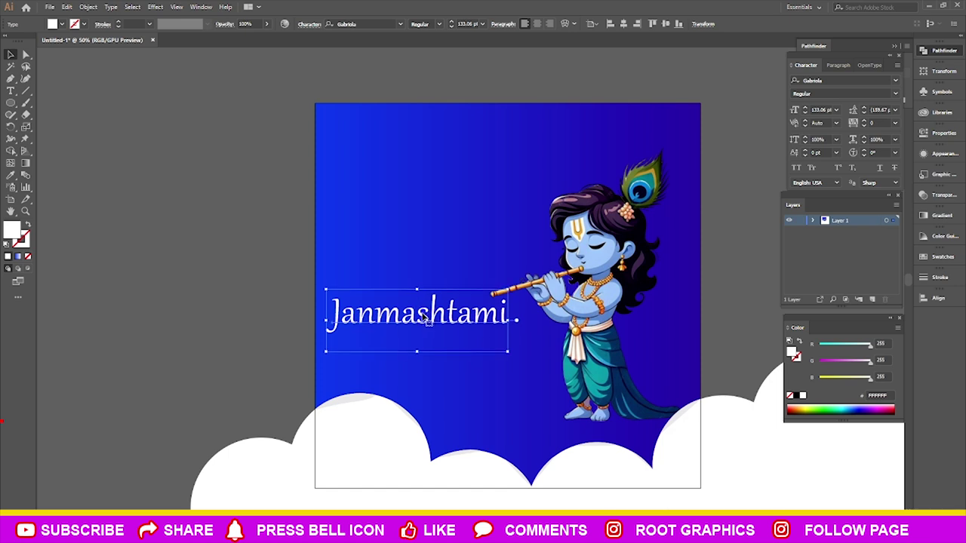
left_click_drag(423, 319, 419, 273)
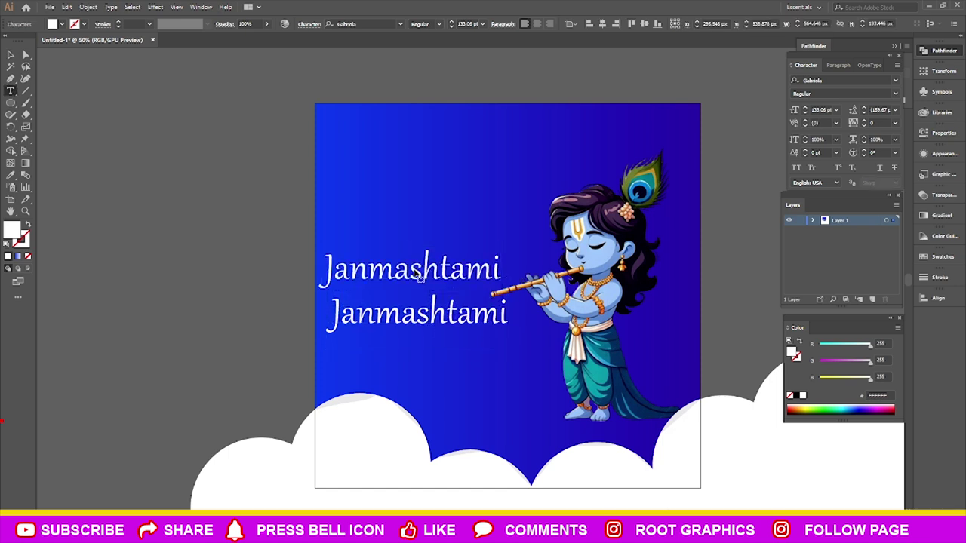
double_click(420, 276)
type("Happy")
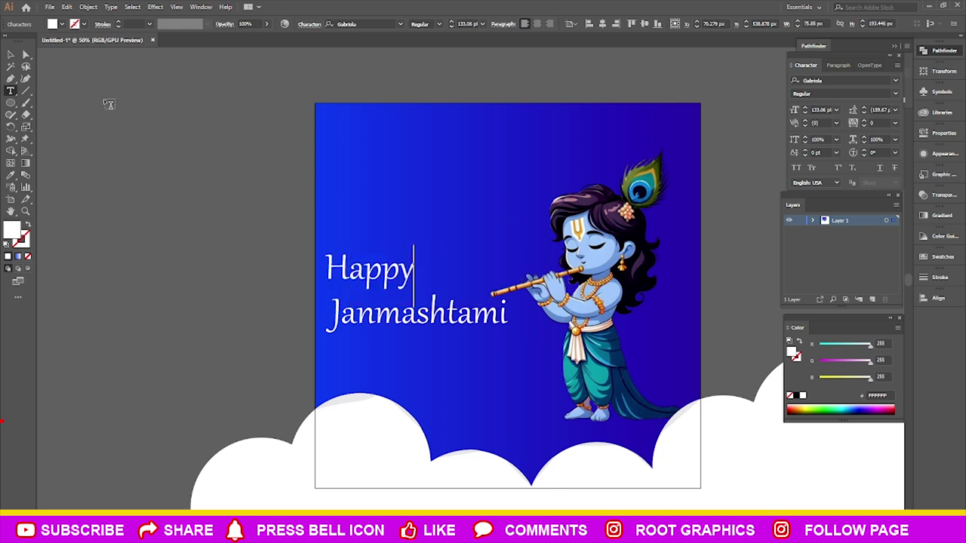
Shrink 'Happy', nudge it into place above the title, and fill it yellow.
left_click(12, 56)
left_click_drag(417, 245, 377, 300)
left_click(296, 274)
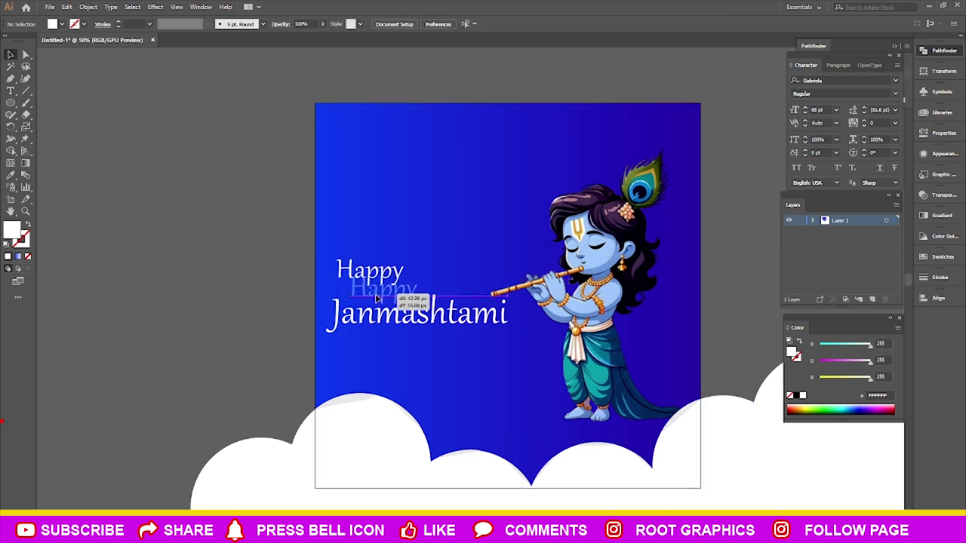
key("Up")
key("Up")
key("Up")
key("Right")
key("Right")
key("Right")
key("Right")
key("Right")
key("Right")
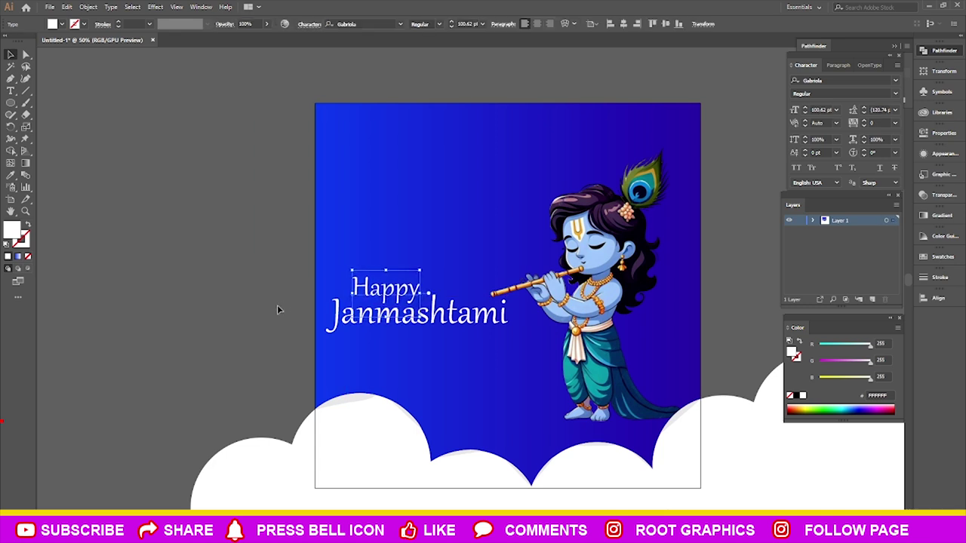
key("Up")
key("Up")
key("Up")
left_click(263, 306)
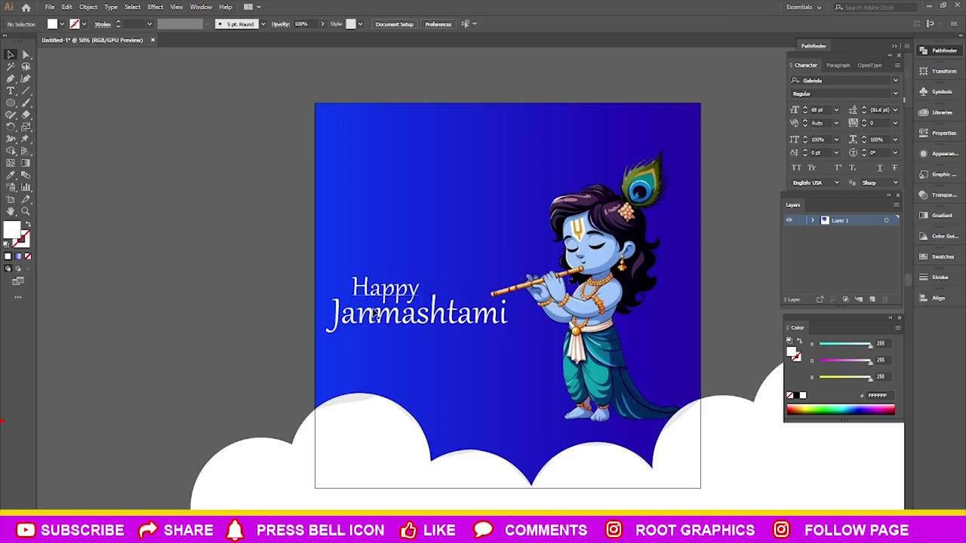
left_click(385, 299)
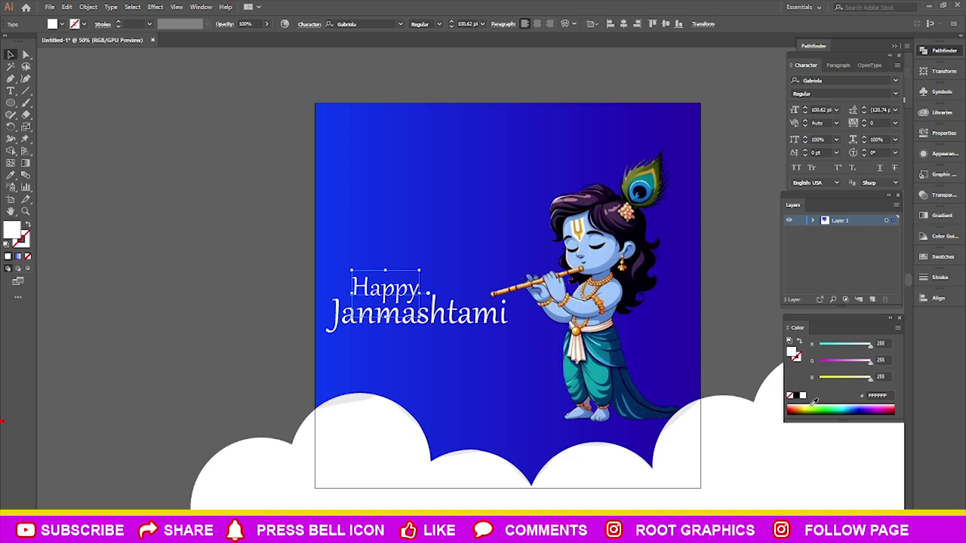
left_click(809, 406)
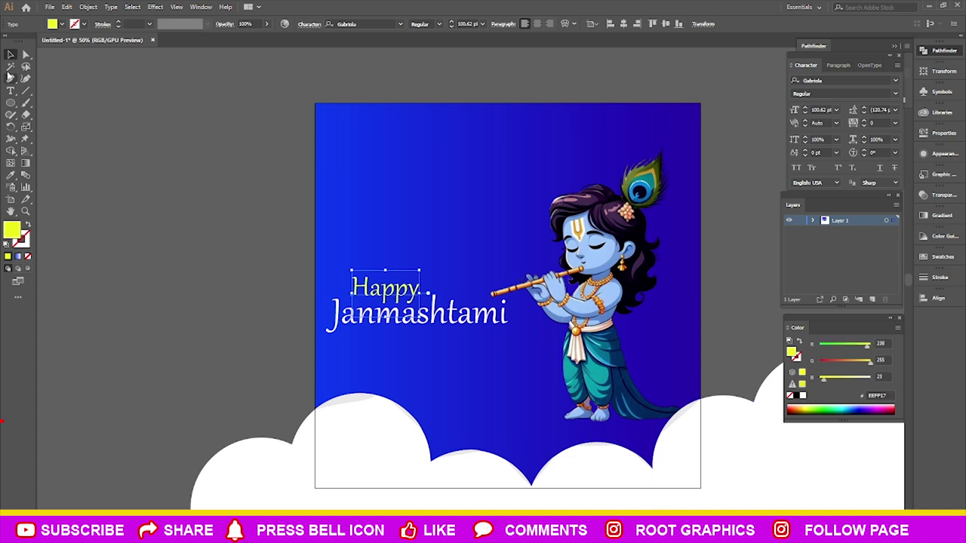
left_click(11, 55)
left_click(168, 171)
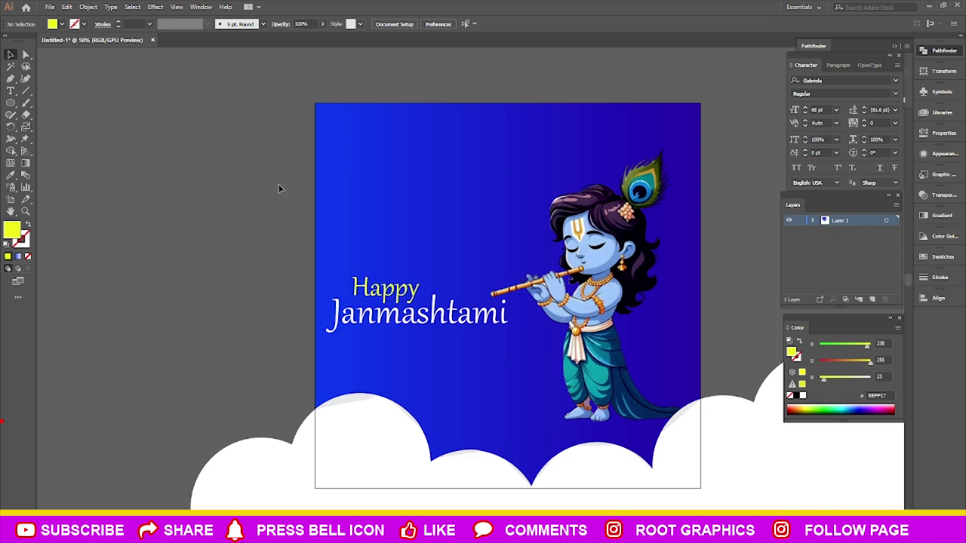
scroll(283, 192, "down", 1)
scroll(212, 257, "down", 2)
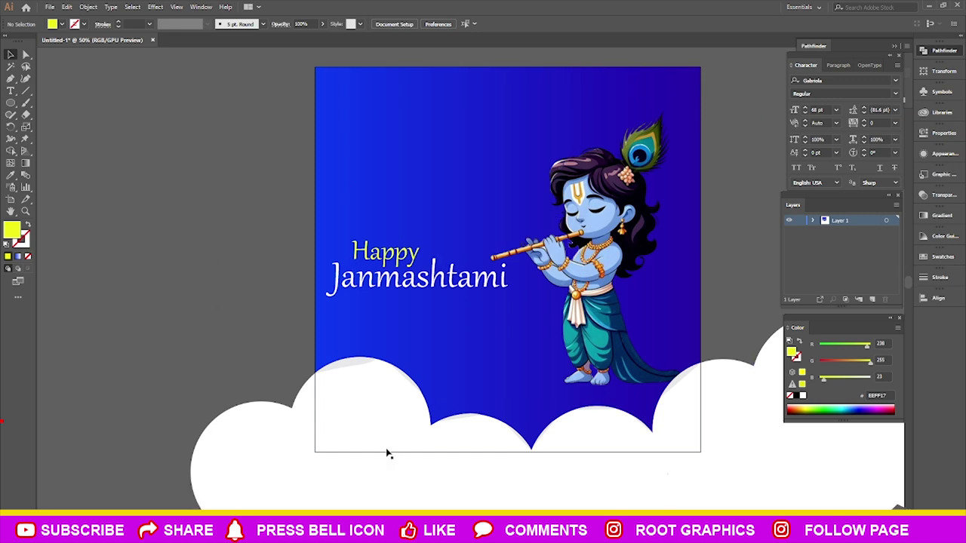
Move the left cloud up to the artboard's top edge.
left_click(367, 430)
left_click_drag(355, 421, 245, 210)
scroll(281, 226, "down", 2)
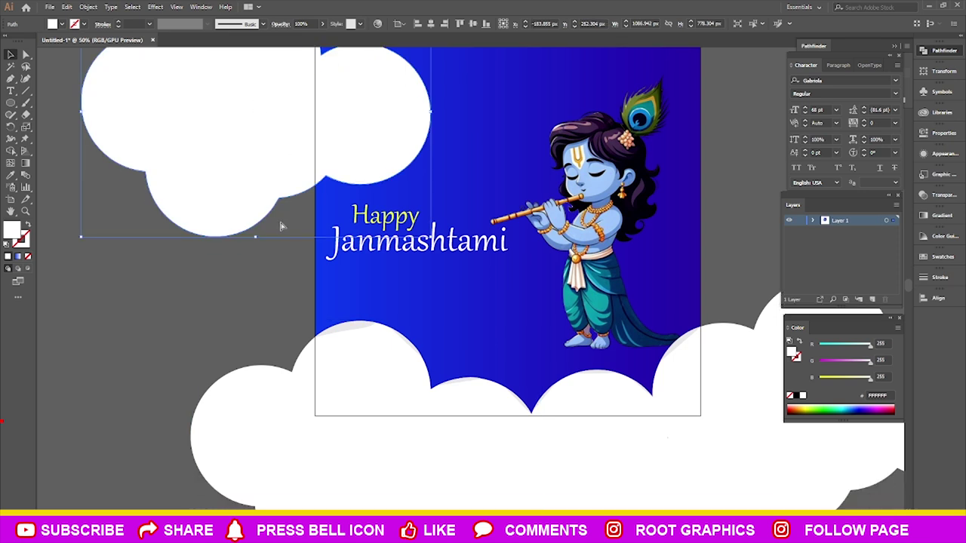
scroll(279, 226, "down", 3)
scroll(280, 226, "up", 2)
mouse_move(266, 215)
left_mouse_down()
mouse_move(326, 98)
mouse_move(499, 96)
left_mouse_up()
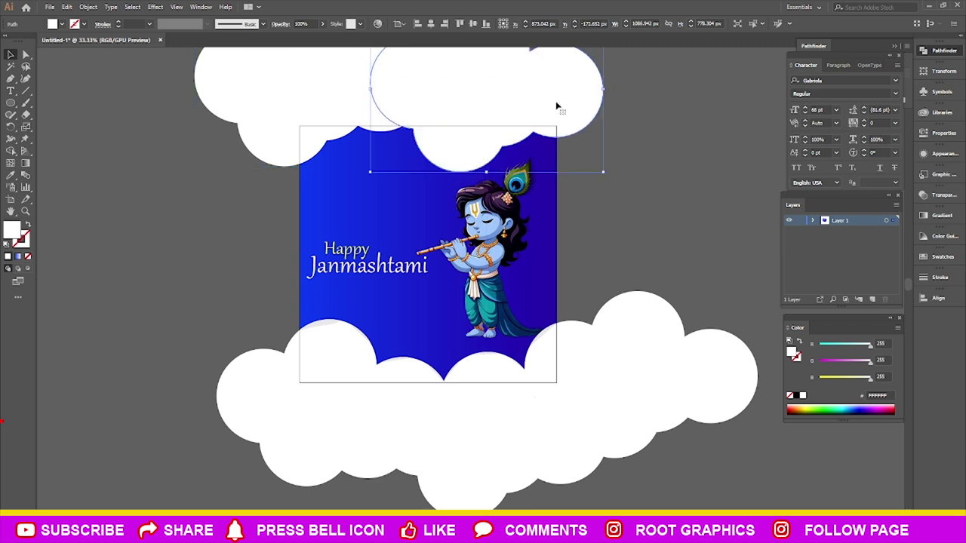
Rotate and settle the cloud at the square's top-right corner.
mouse_move(611, 93)
left_mouse_down()
mouse_move(500, 119)
mouse_move(511, 98)
left_mouse_up()
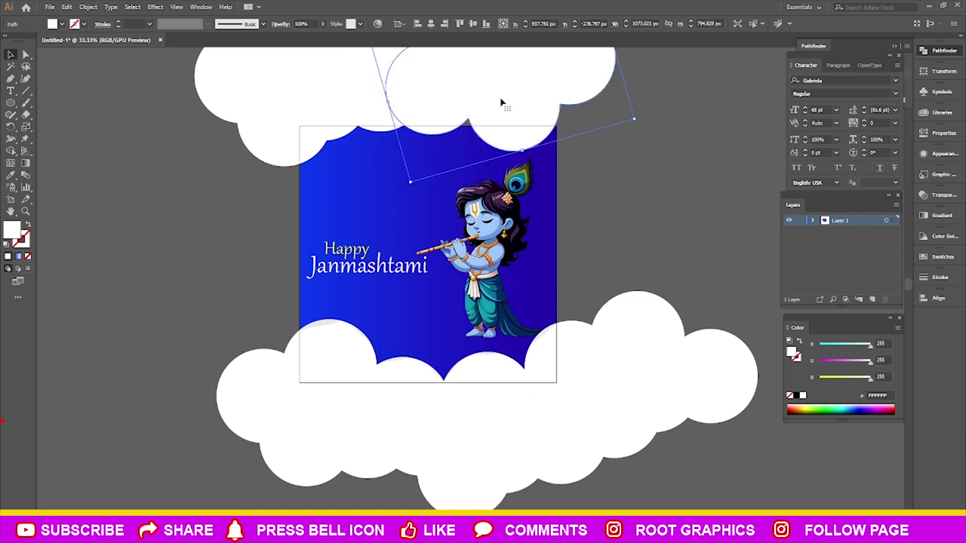
left_click_drag(511, 98, 669, 165)
left_click_drag(465, 98, 464, 121)
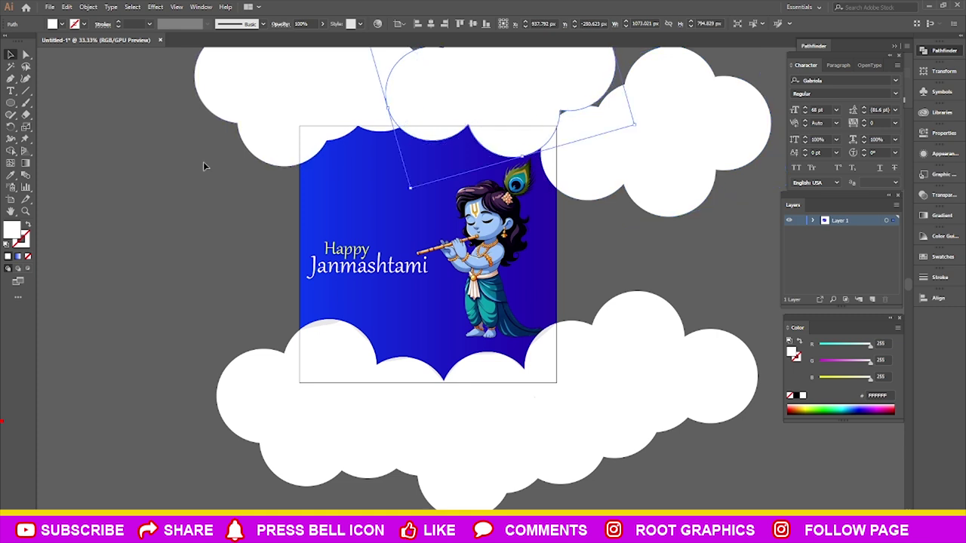
left_click(280, 225)
left_click(468, 280)
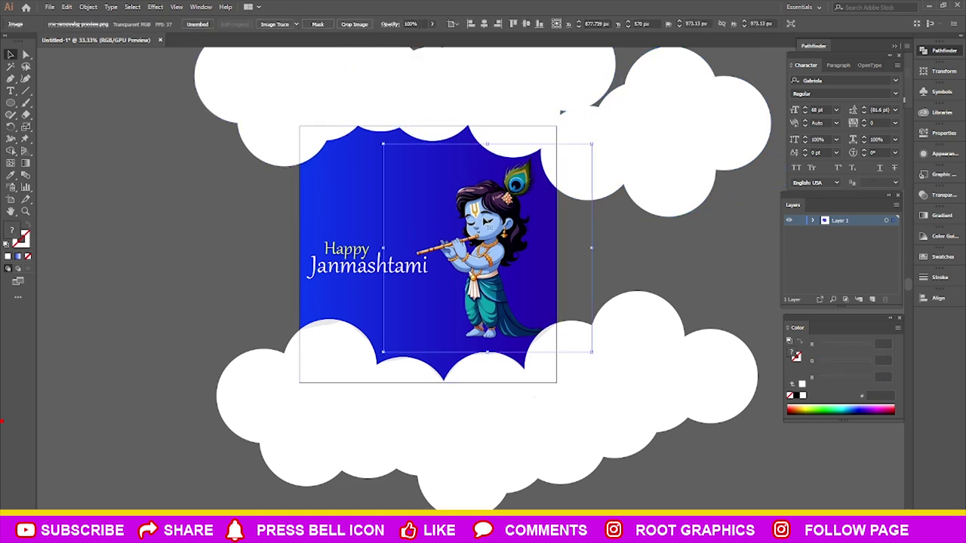
left_click(627, 155)
left_click_drag(647, 144, 525, 127)
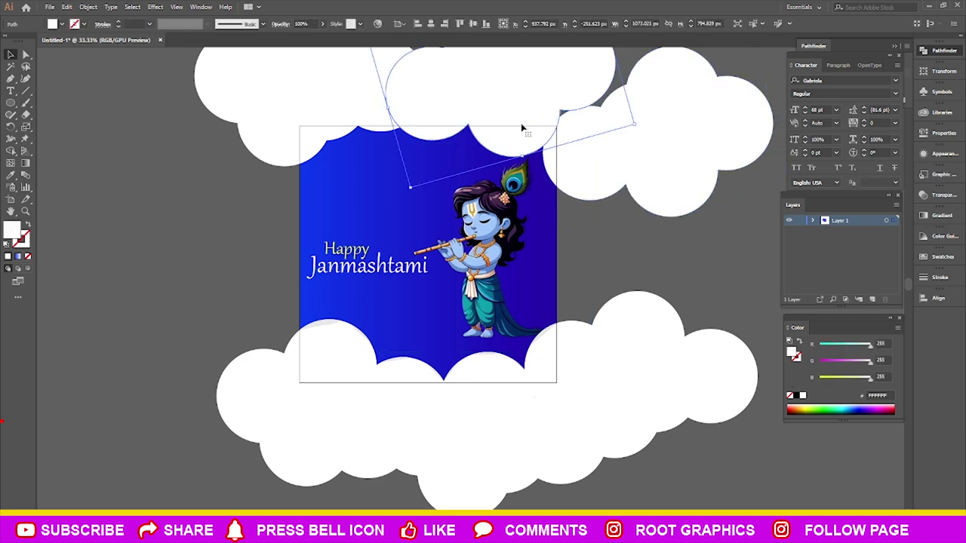
left_click(234, 200)
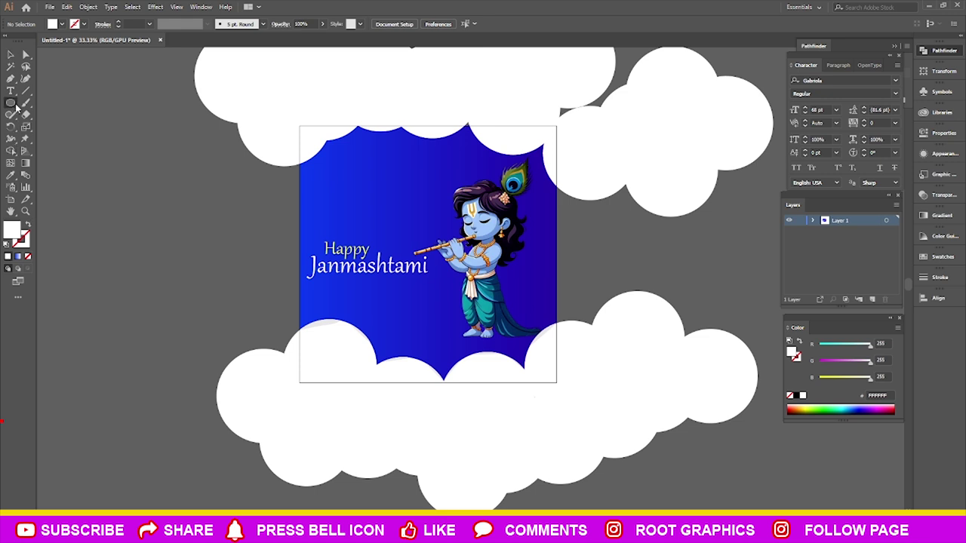
Draw a tiny white circle as a star dot in the blue sky.
left_click_drag(382, 185, 383, 187)
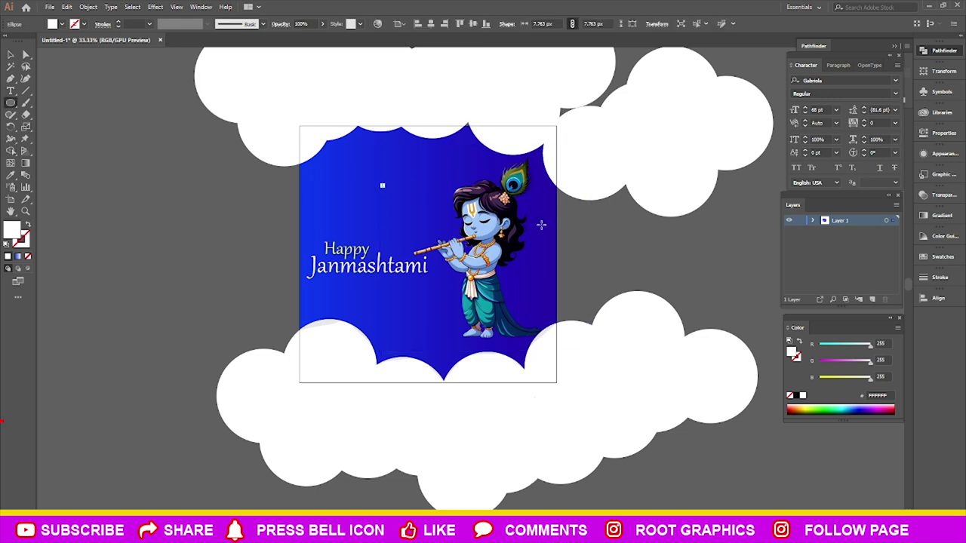
scroll(391, 192, "up", 5)
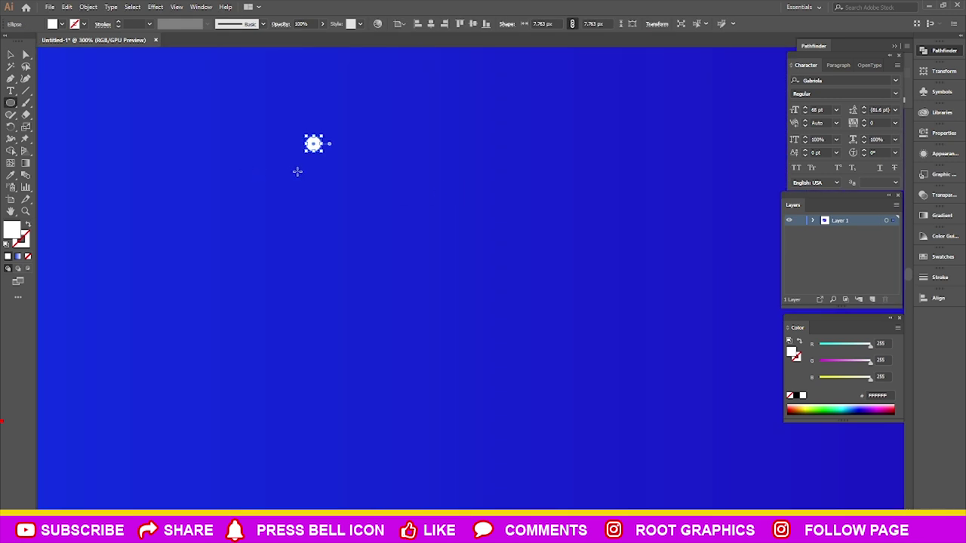
left_click_drag(319, 157, 312, 147)
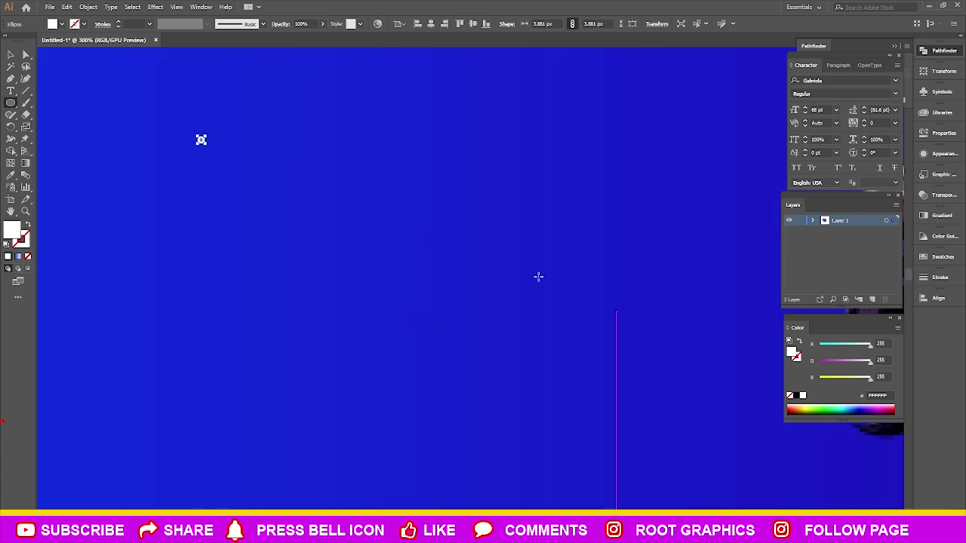
scroll(528, 273, "down", 4)
Move the star dot into position and Alt-drag the first copies nearby.
left_click(10, 54)
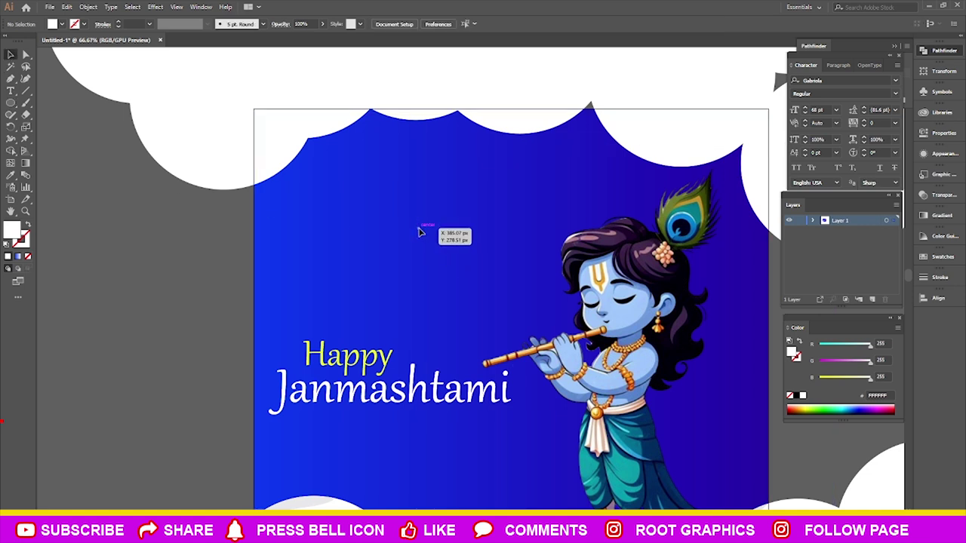
left_click(334, 183)
mouse_move(334, 183)
left_mouse_down()
mouse_move(507, 224)
mouse_move(553, 185)
left_mouse_up()
key("a")
left_click(158, 276)
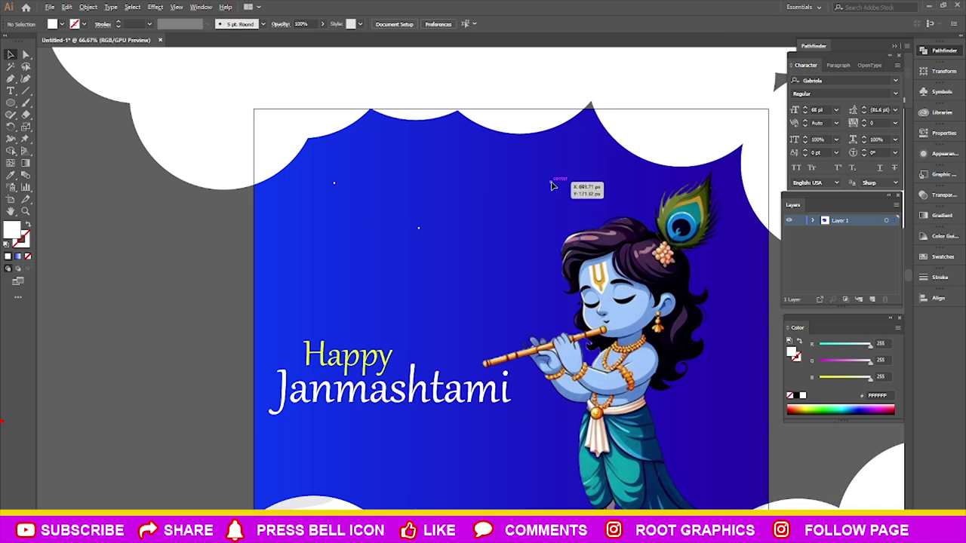
left_click_drag(552, 185, 450, 167)
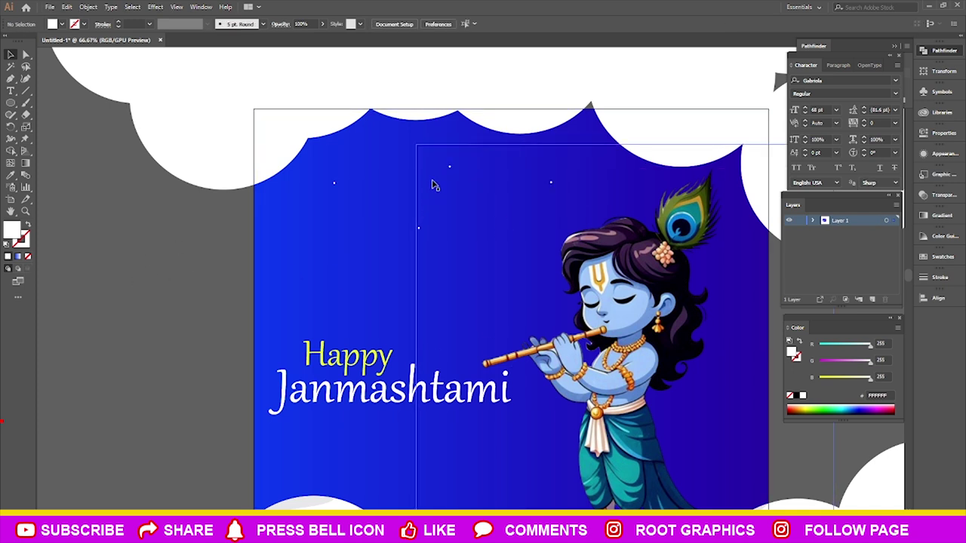
left_click_drag(724, 308, 725, 304)
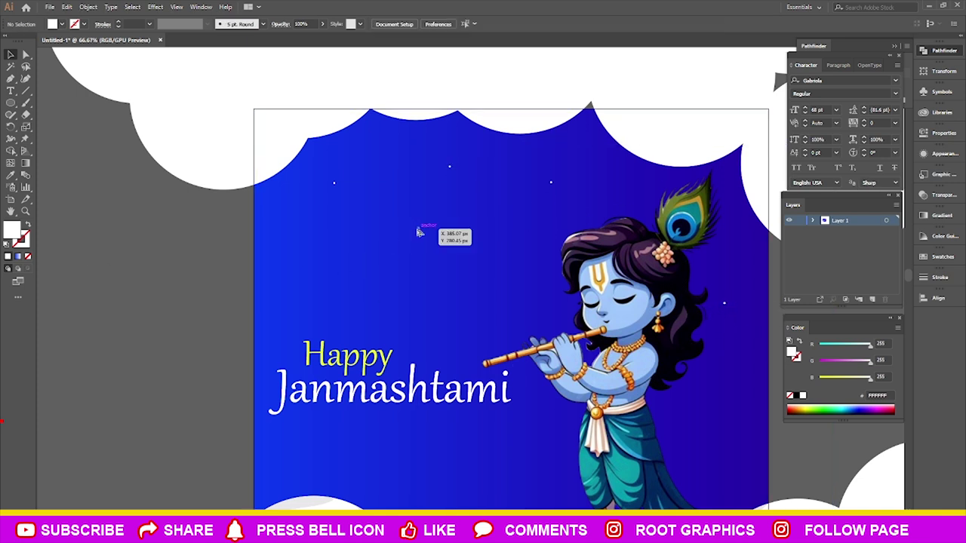
Alt-drag more star copies left of the greeting and lower in the sky.
mouse_move(419, 230)
left_mouse_down()
mouse_move(277, 285)
mouse_move(451, 301)
mouse_move(709, 398)
left_mouse_up()
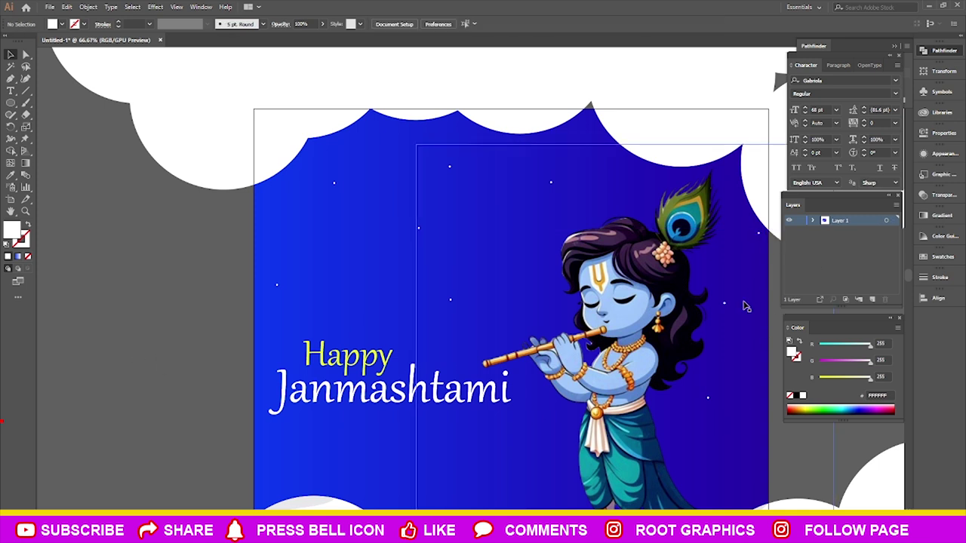
left_click_drag(731, 310, 750, 376)
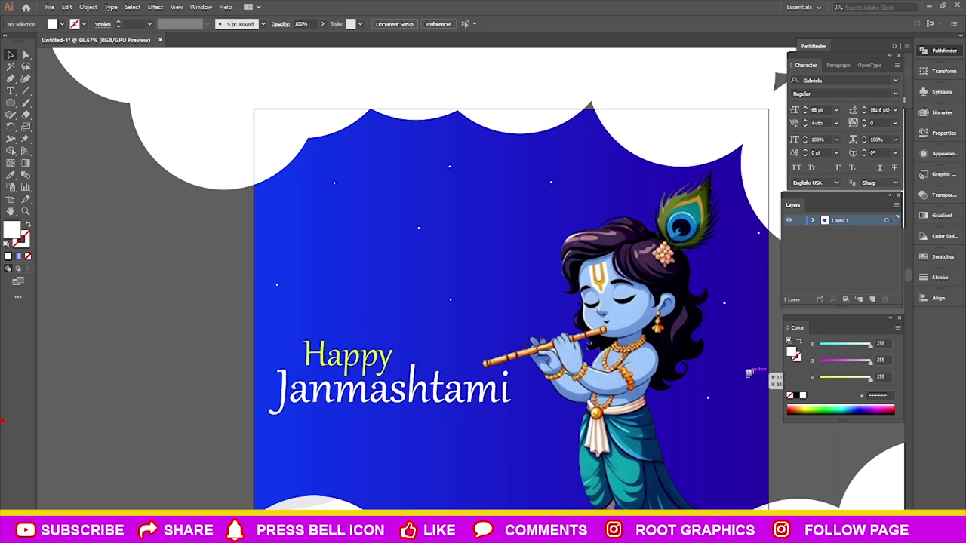
left_click_drag(450, 301, 364, 285)
scroll(356, 216, "down", 3)
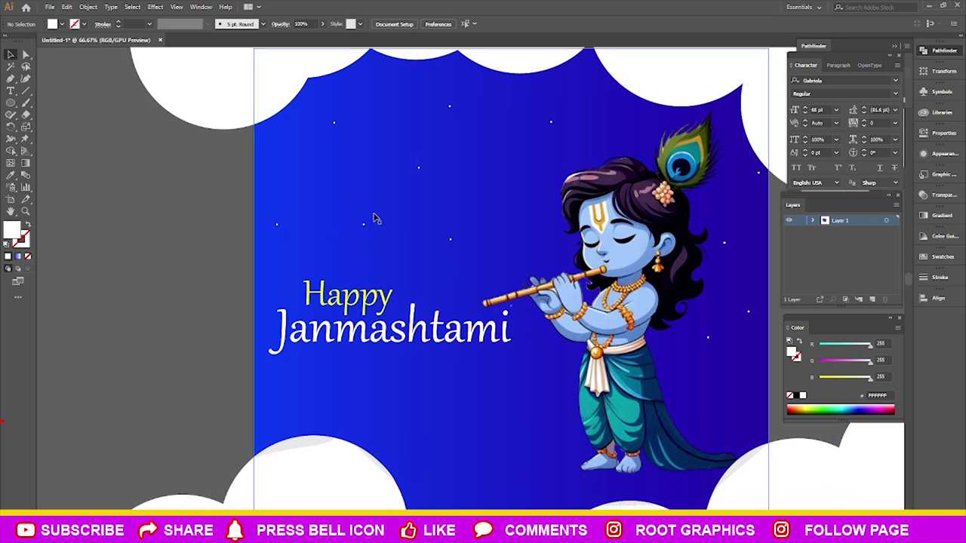
left_click_drag(364, 224, 455, 435)
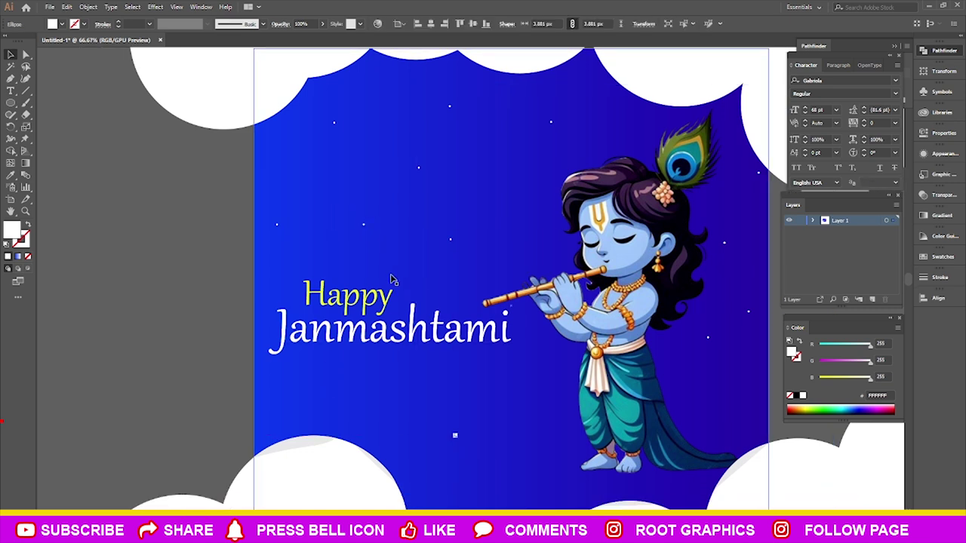
Duplicate further stars below the greeting, toward Krishna and into the lower right.
left_click(364, 224)
left_click_drag(366, 225, 397, 402)
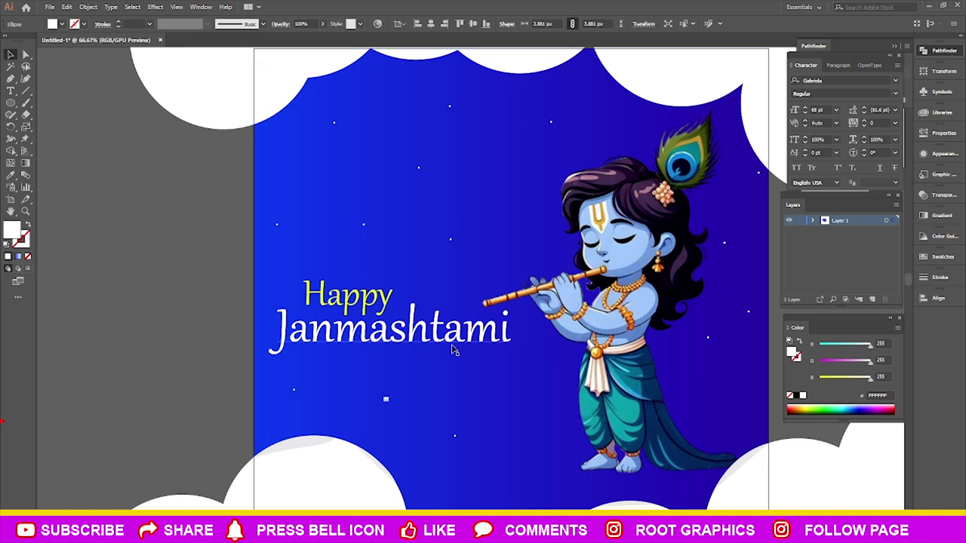
mouse_move(279, 225)
left_mouse_down()
mouse_move(582, 383)
mouse_move(510, 374)
left_mouse_up()
left_click_drag(710, 340, 538, 481)
left_click(211, 330)
scroll(353, 297, "right", 2)
Draw a rectangle exactly covering the square artboard.
scroll(353, 297, "down", 2)
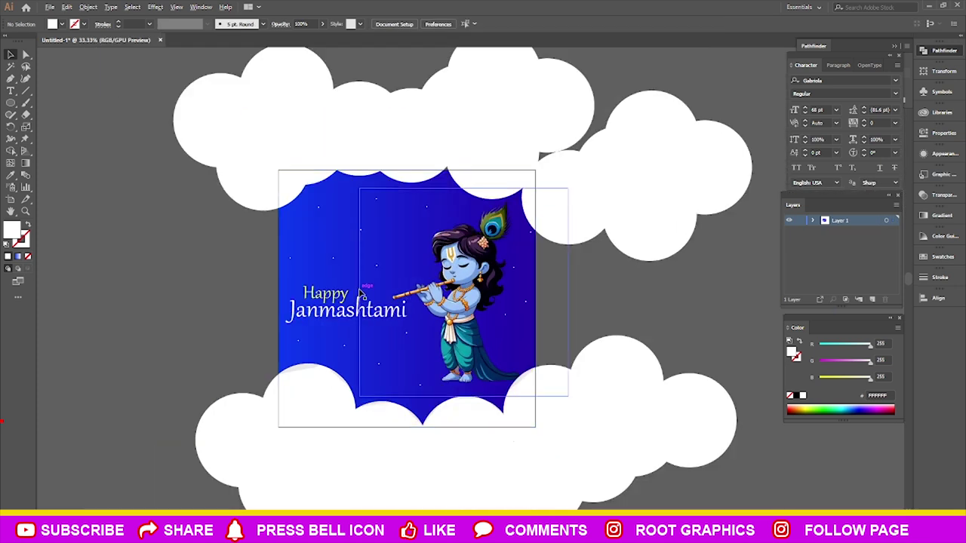
scroll(362, 295, "up", 1)
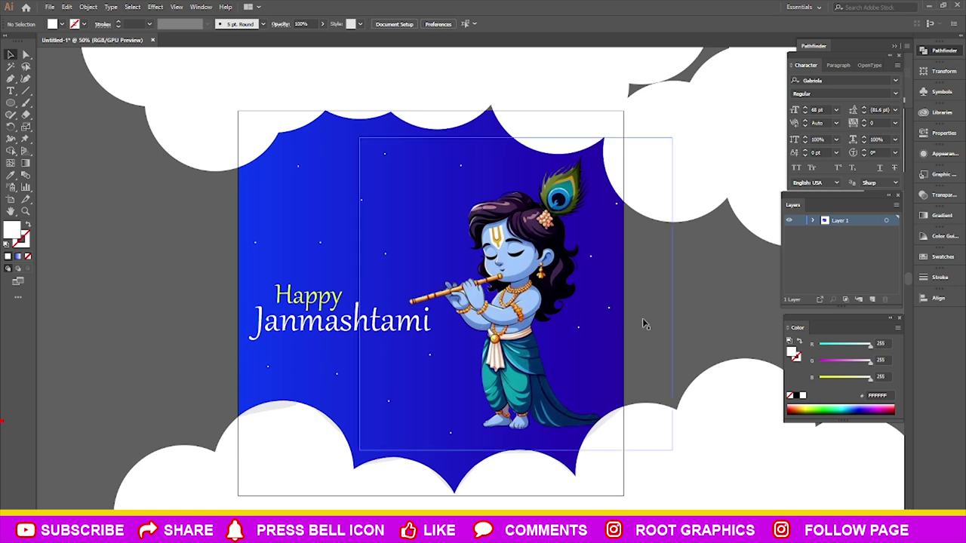
scroll(539, 242, "down", 2)
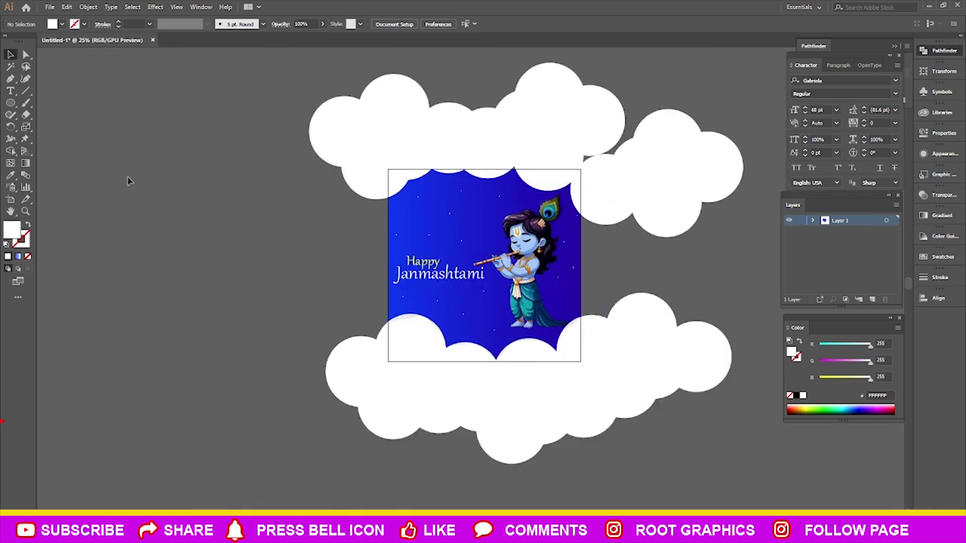
left_click(15, 106)
left_click_drag(15, 106, 68, 103)
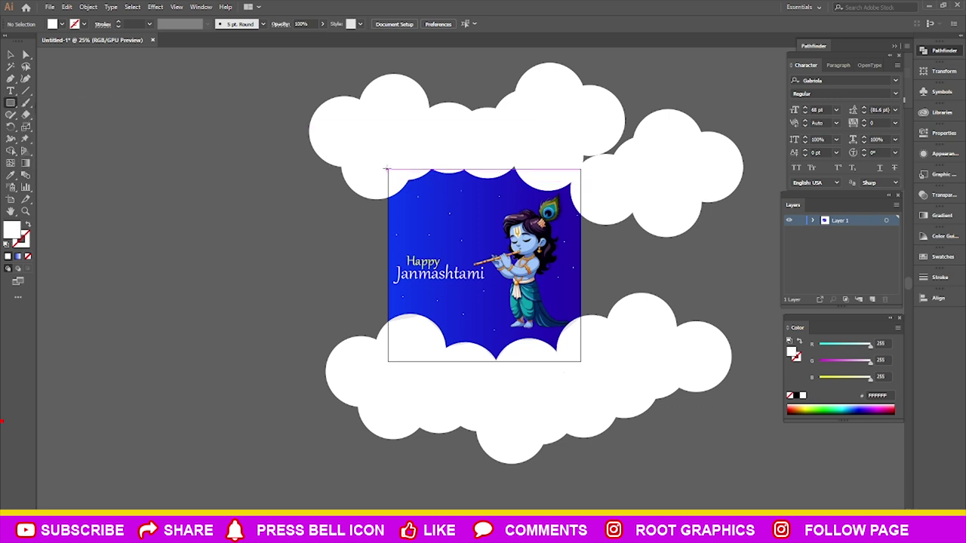
left_click_drag(387, 169, 580, 362)
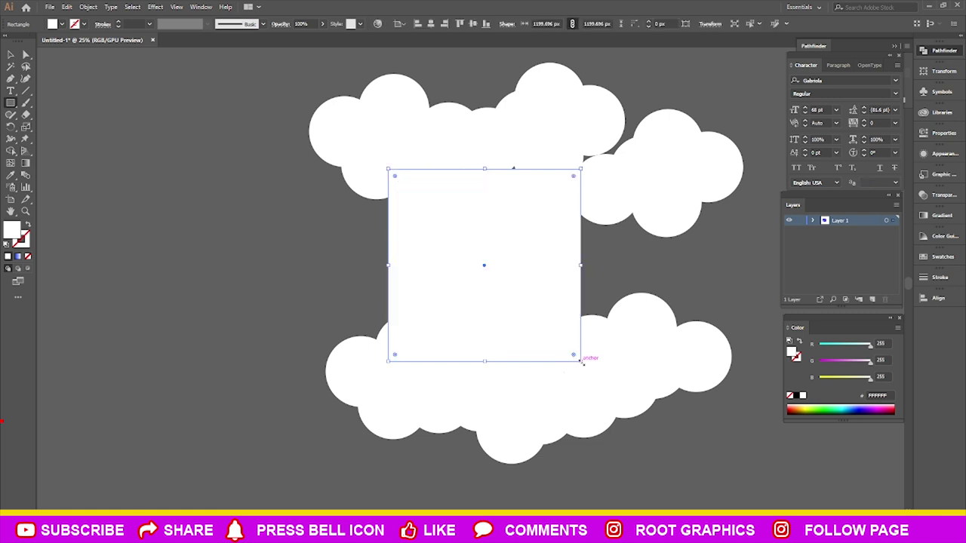
Select all artwork and open the context menu, dismissing it without applying anything.
left_click(9, 56)
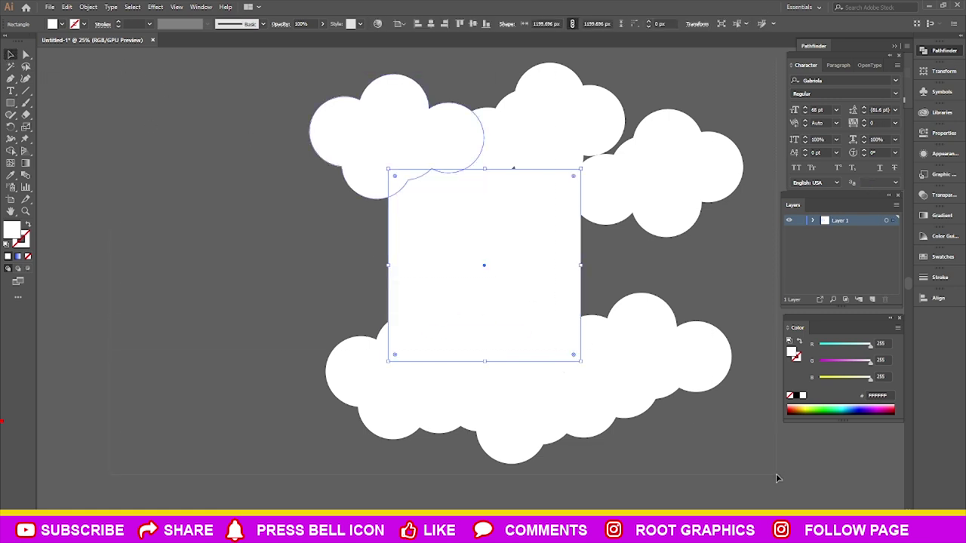
key("ctrl+a")
right_click(518, 287)
left_click(554, 320)
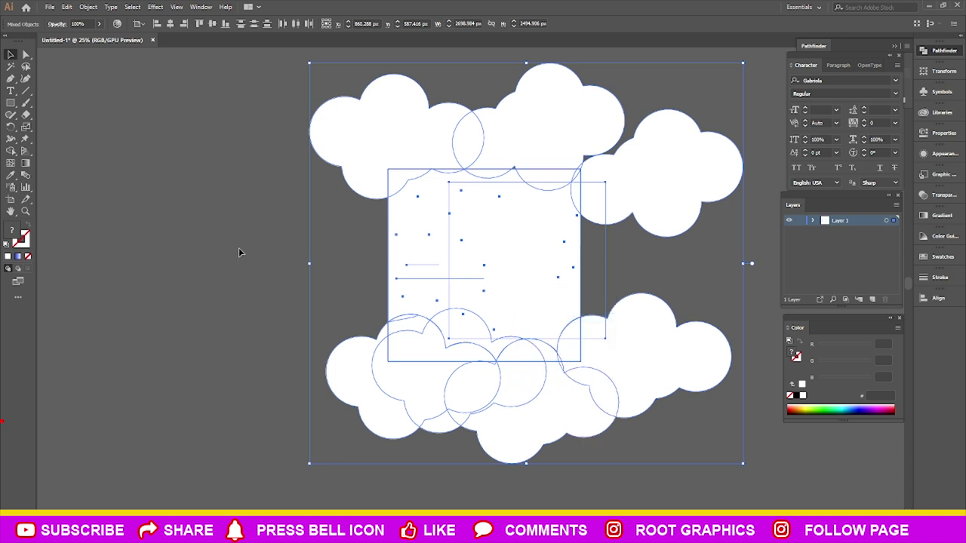
right_click(465, 255)
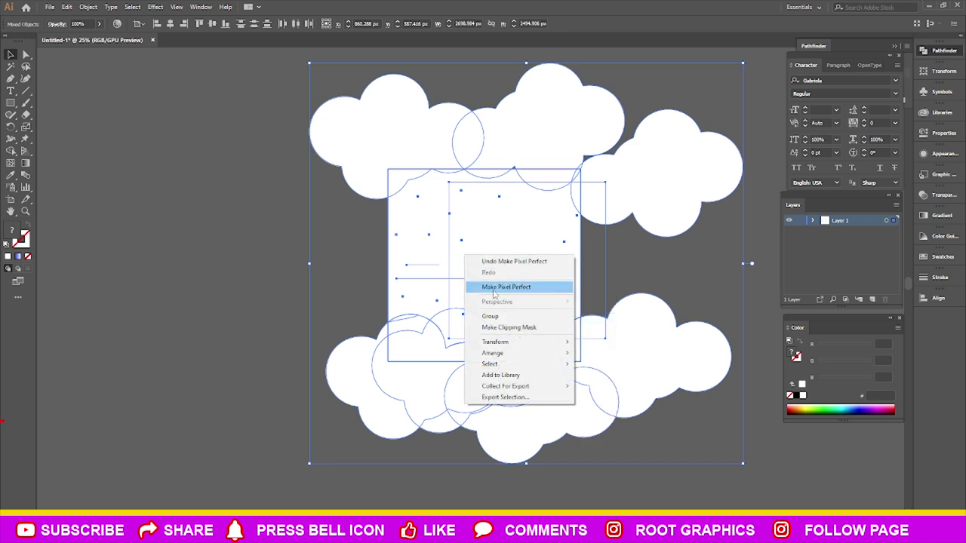
left_click(306, 286)
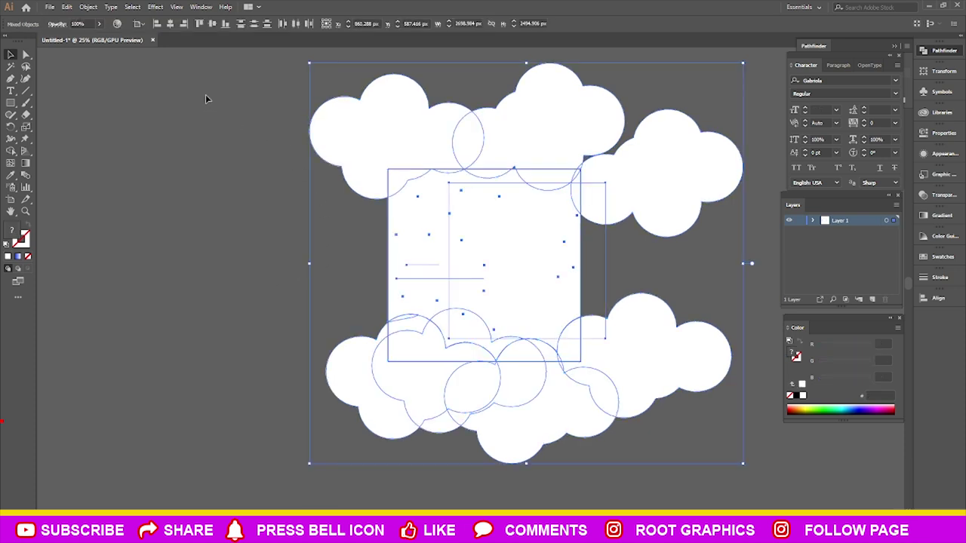
left_click(209, 89)
Select everything again and apply Make Clipping Mask with the rectangle.
key("ctrl+a")
right_click(493, 244)
left_click(532, 310)
left_click(300, 280)
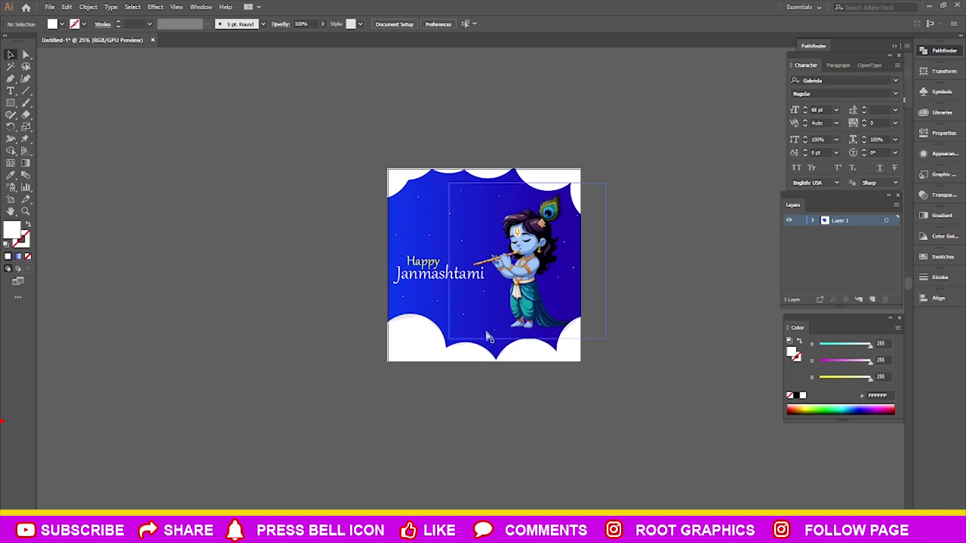
scroll(496, 337, "left", 1)
scroll(502, 343, "up", 1)
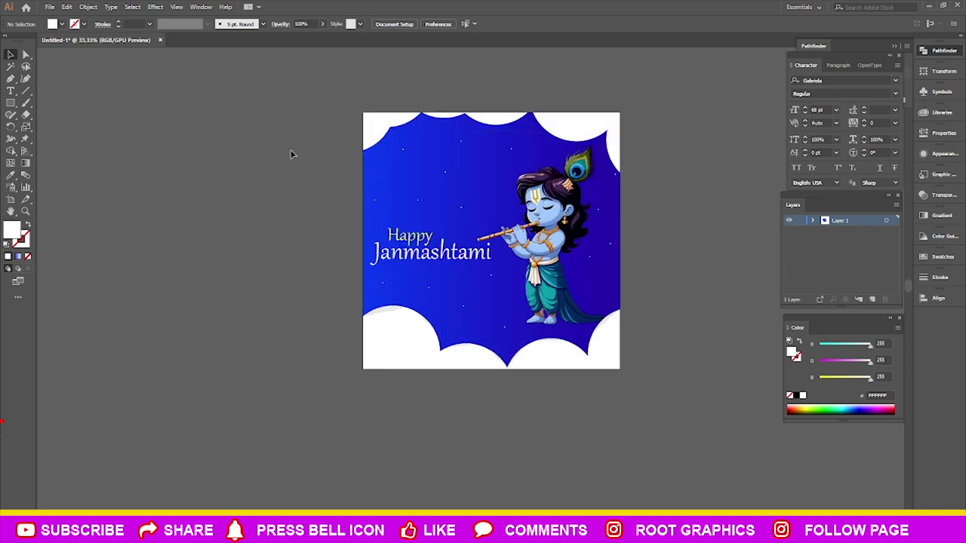